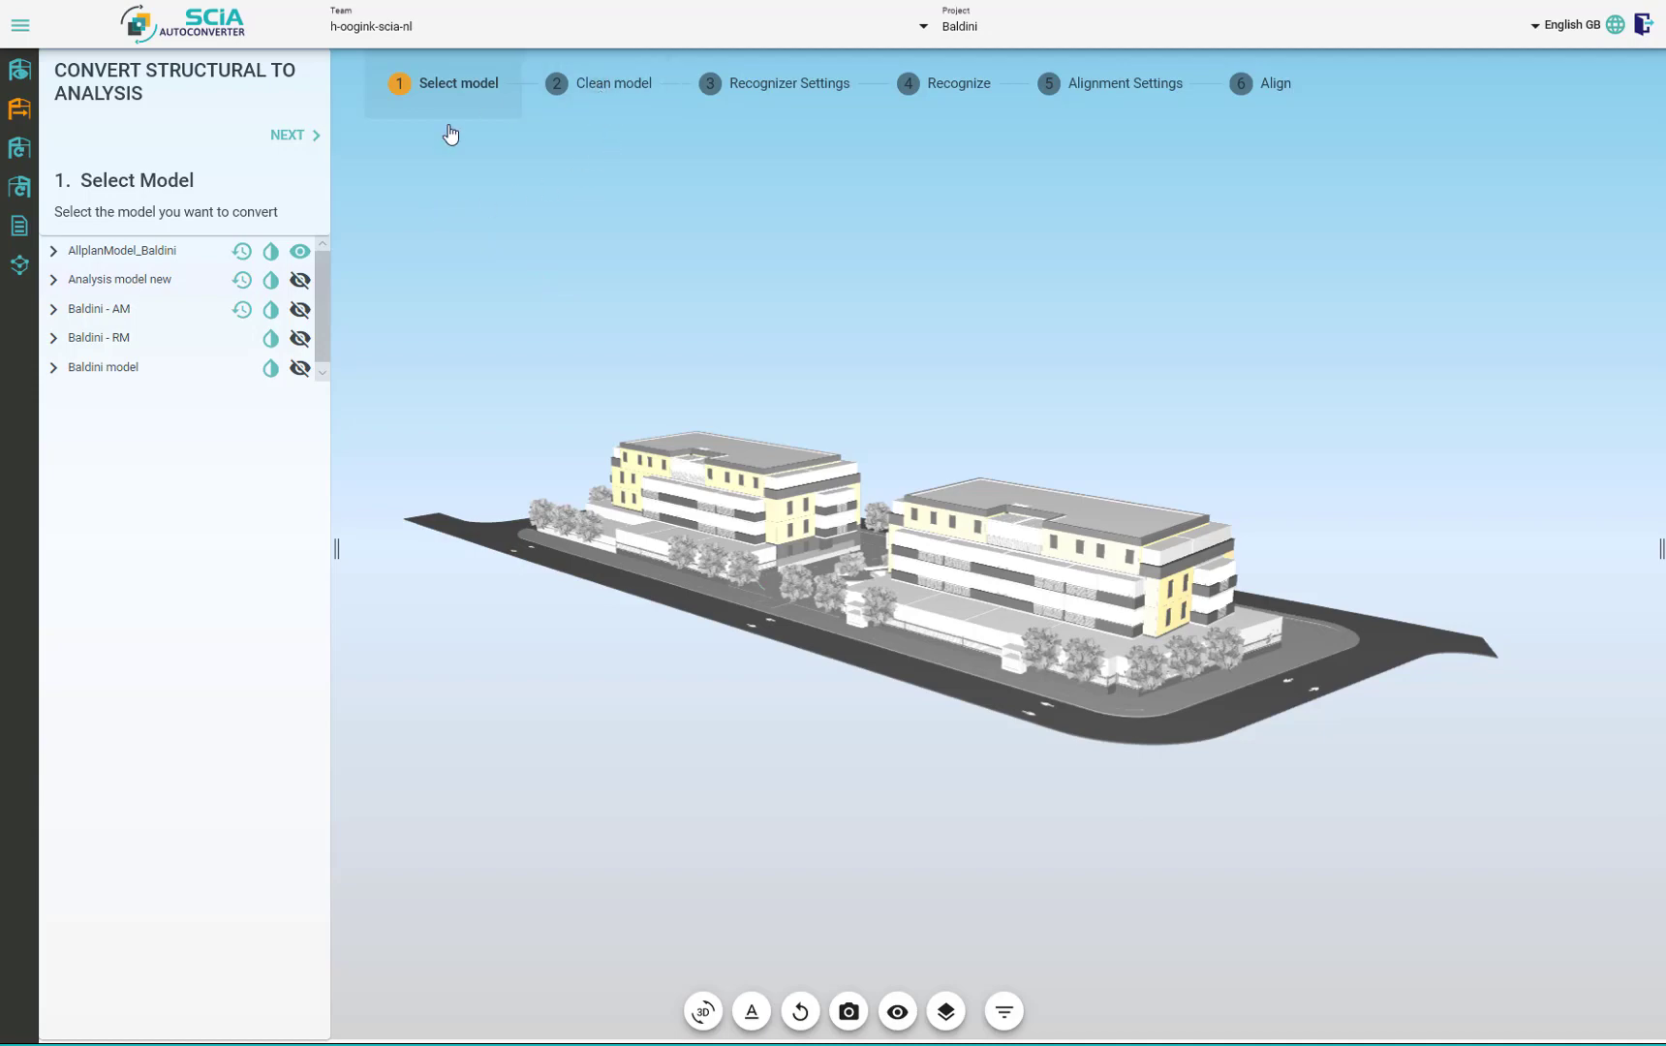
Step: Hide the Room, Finish, General objects and Door/Window disciplines, keeping only Building, then go to Clean model
left_click(54, 254)
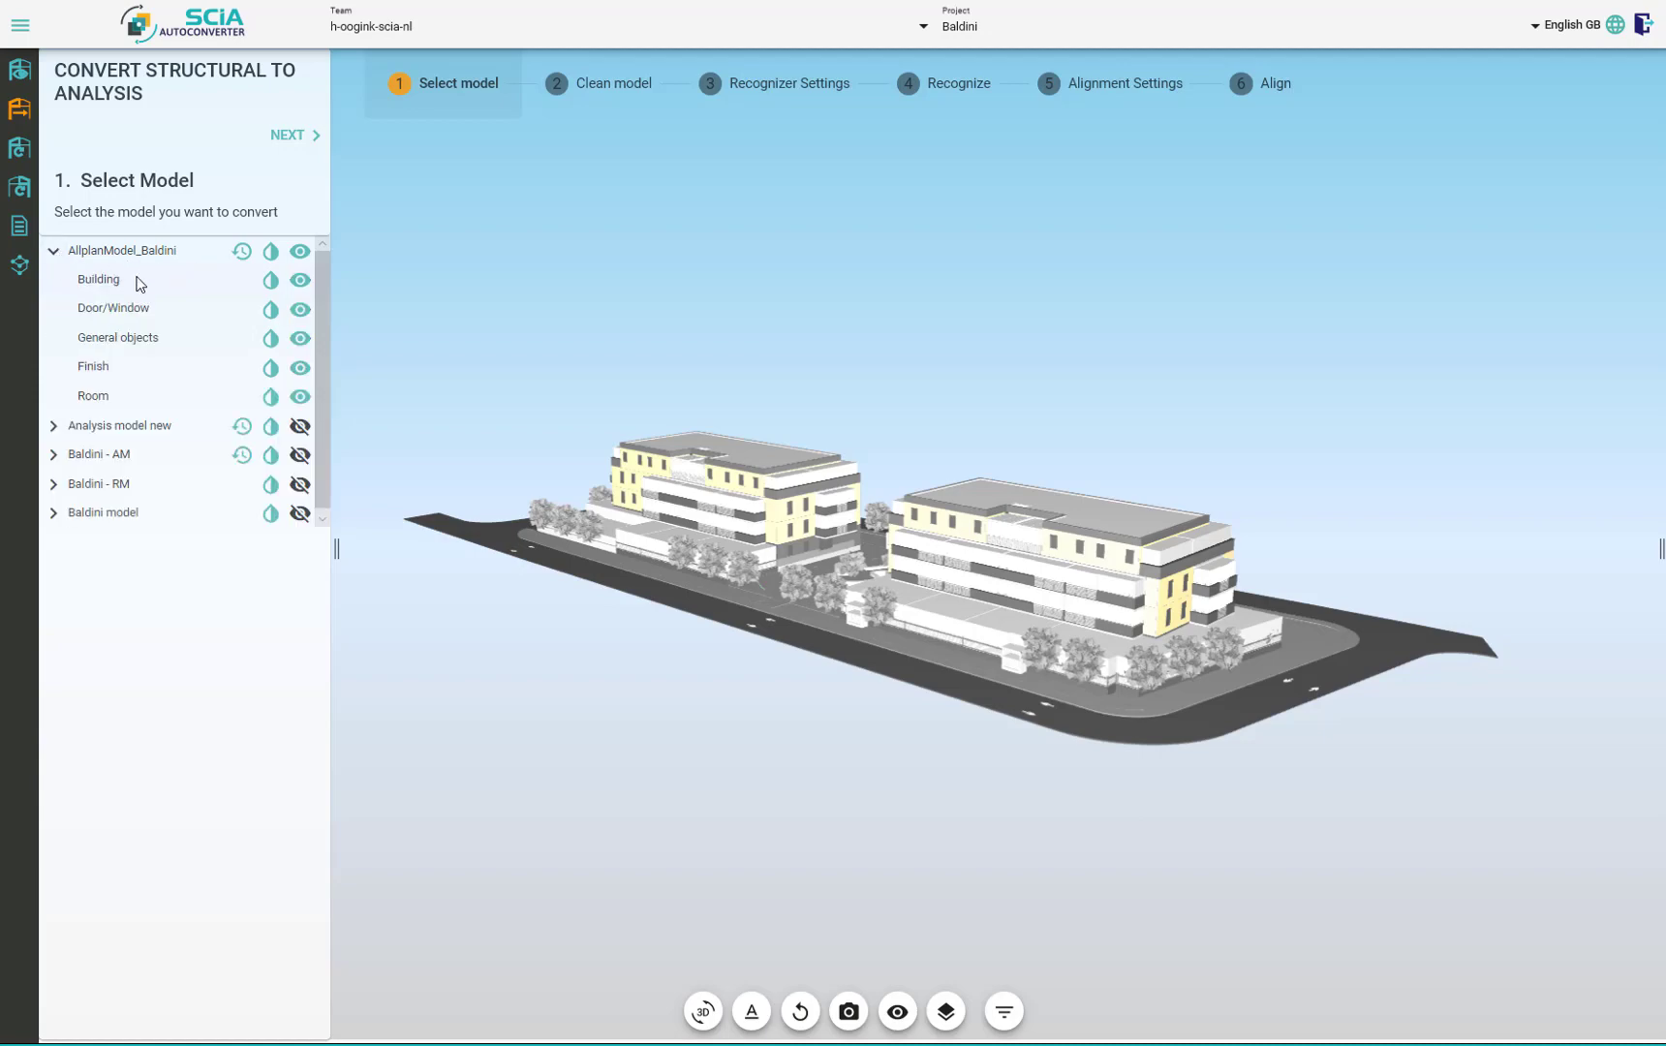
left_click(300, 397)
left_click(300, 368)
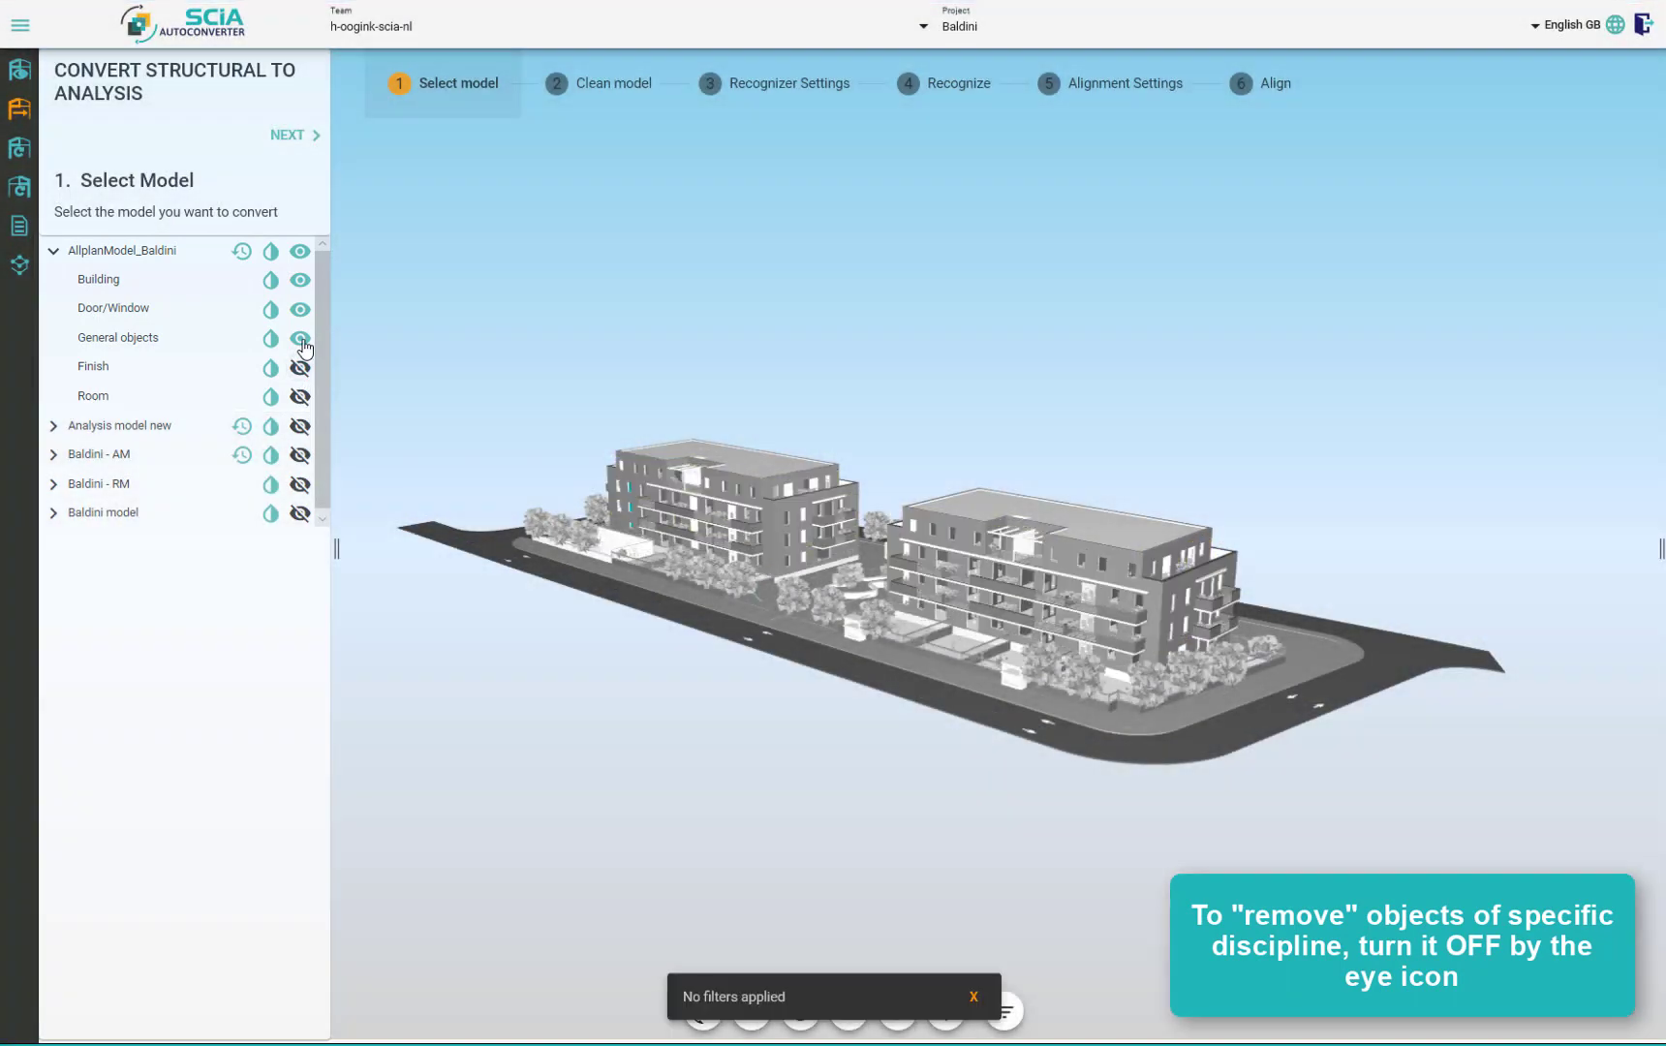
left_click(301, 339)
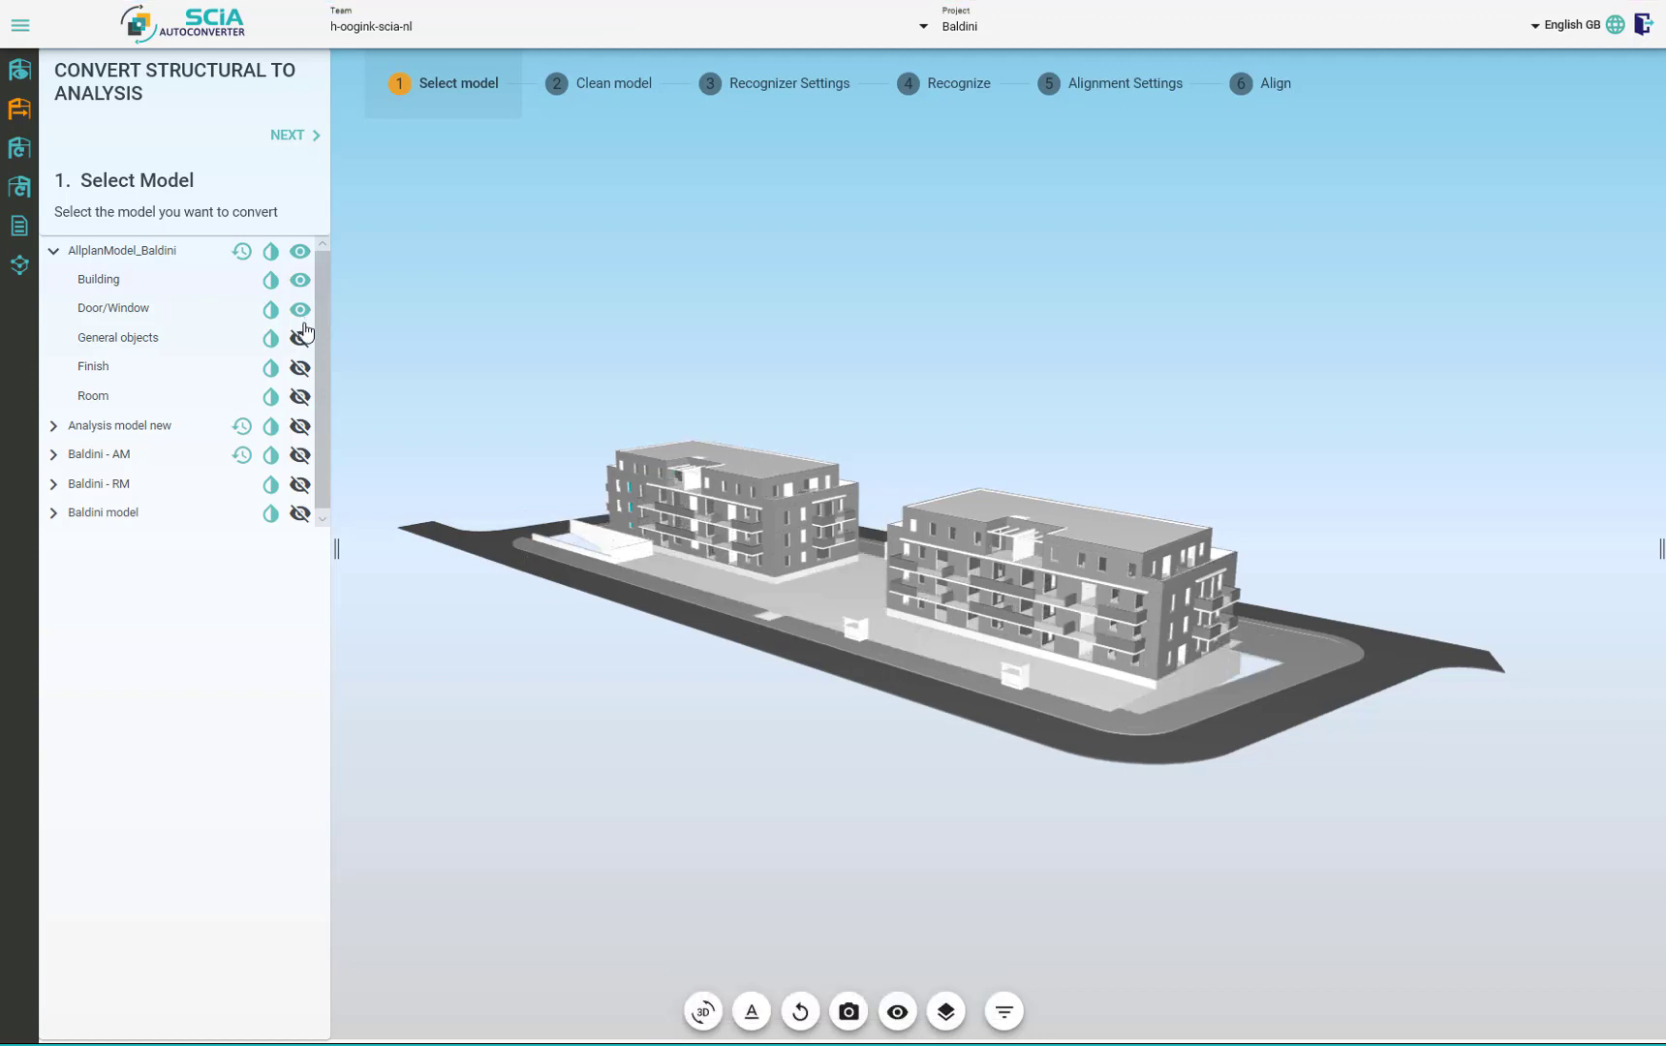
left_click(300, 310)
left_click(624, 102)
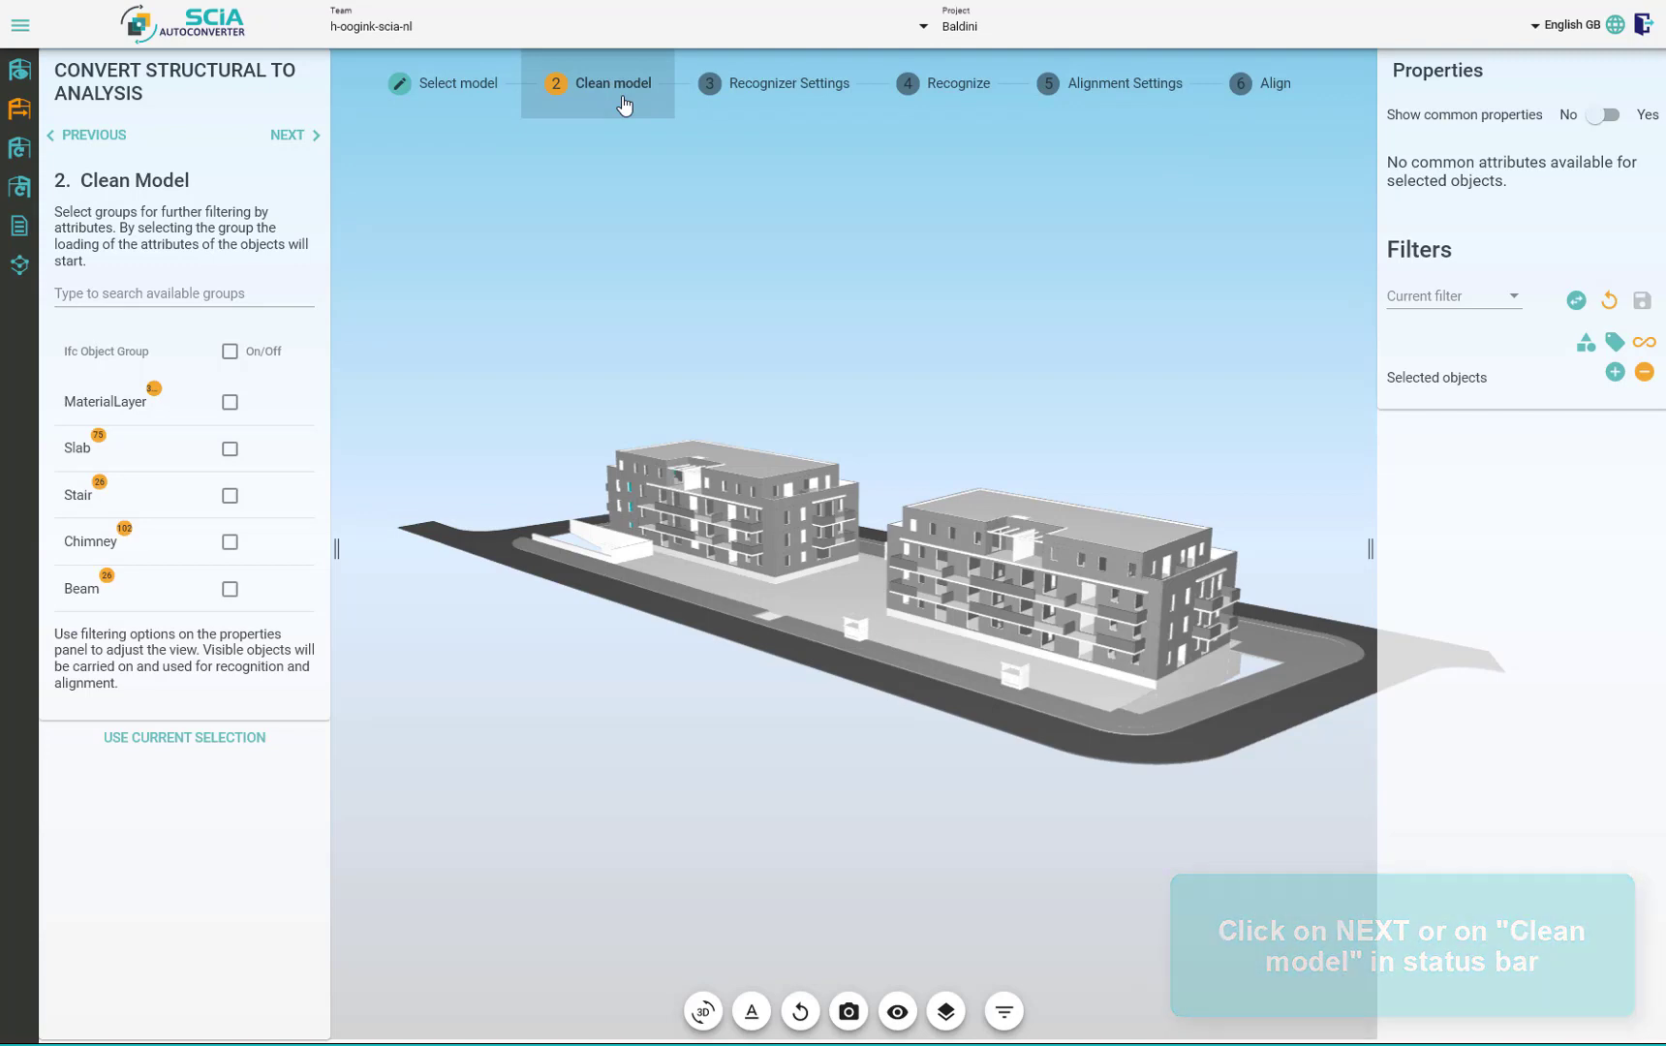
Step: Tick the MaterialLayer, Slab and Beam IFC object groups
left_click(625, 103)
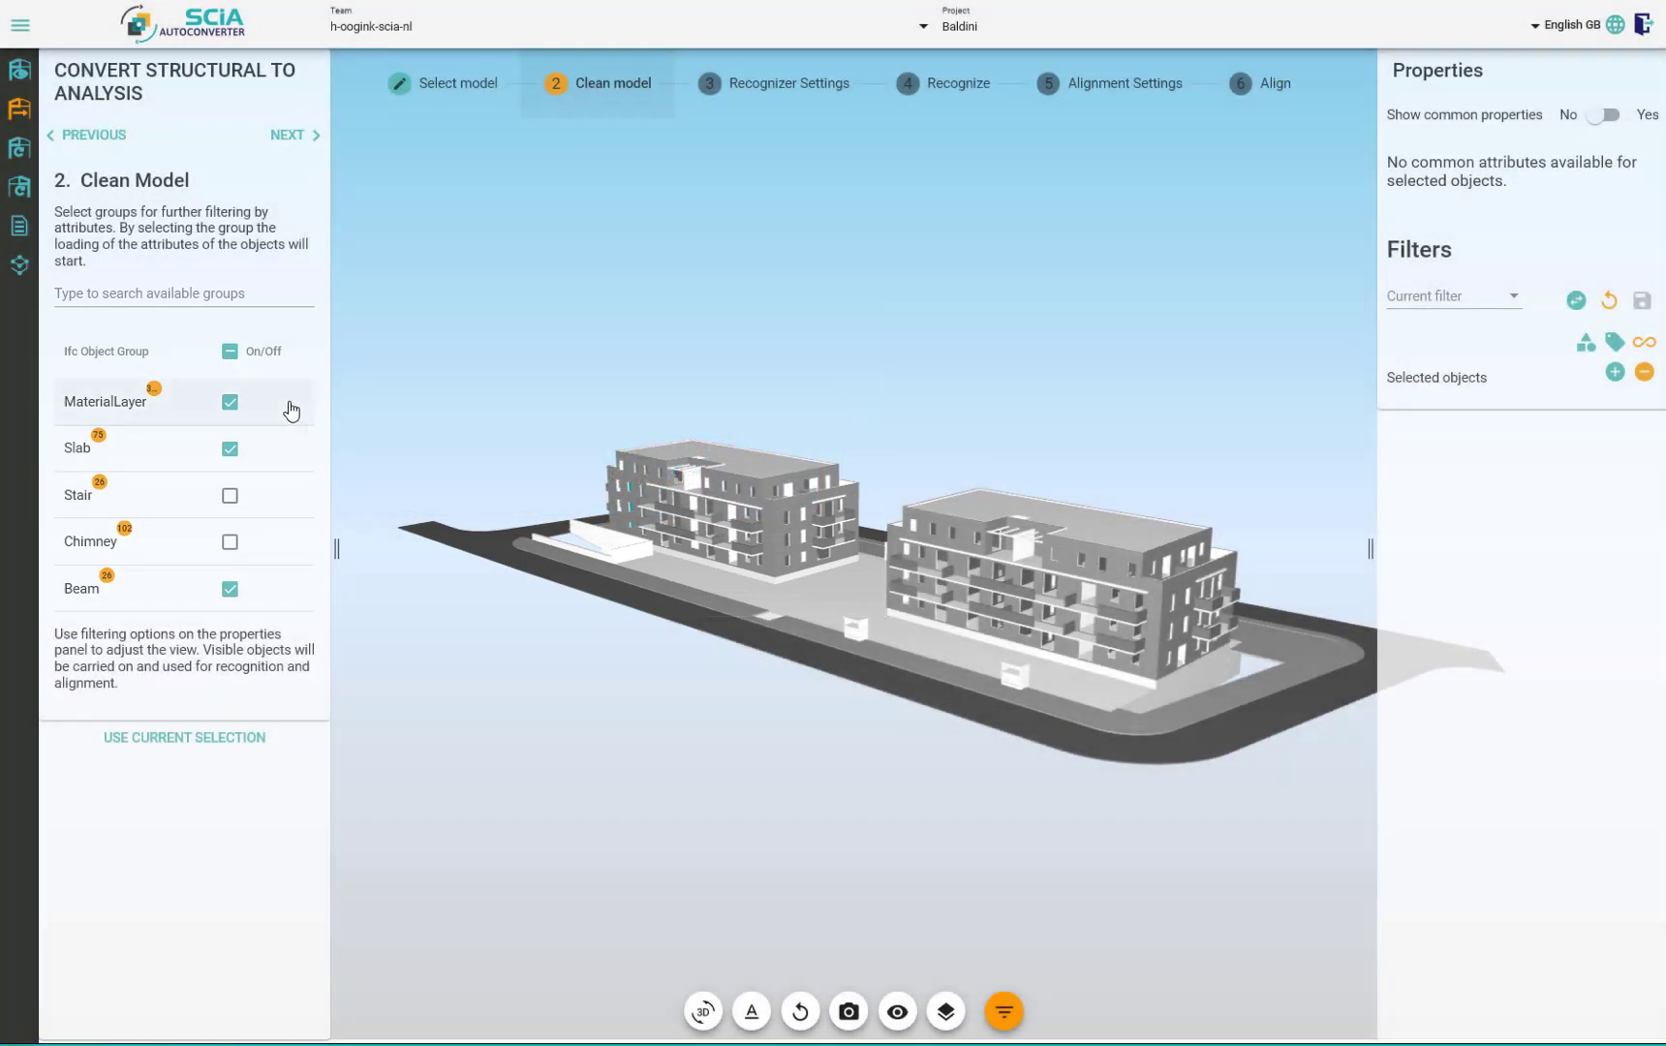
Step: Select the MaterialLayer, Slab and Stair group objects in turn, then switch the Stair group on
left_click(291, 410)
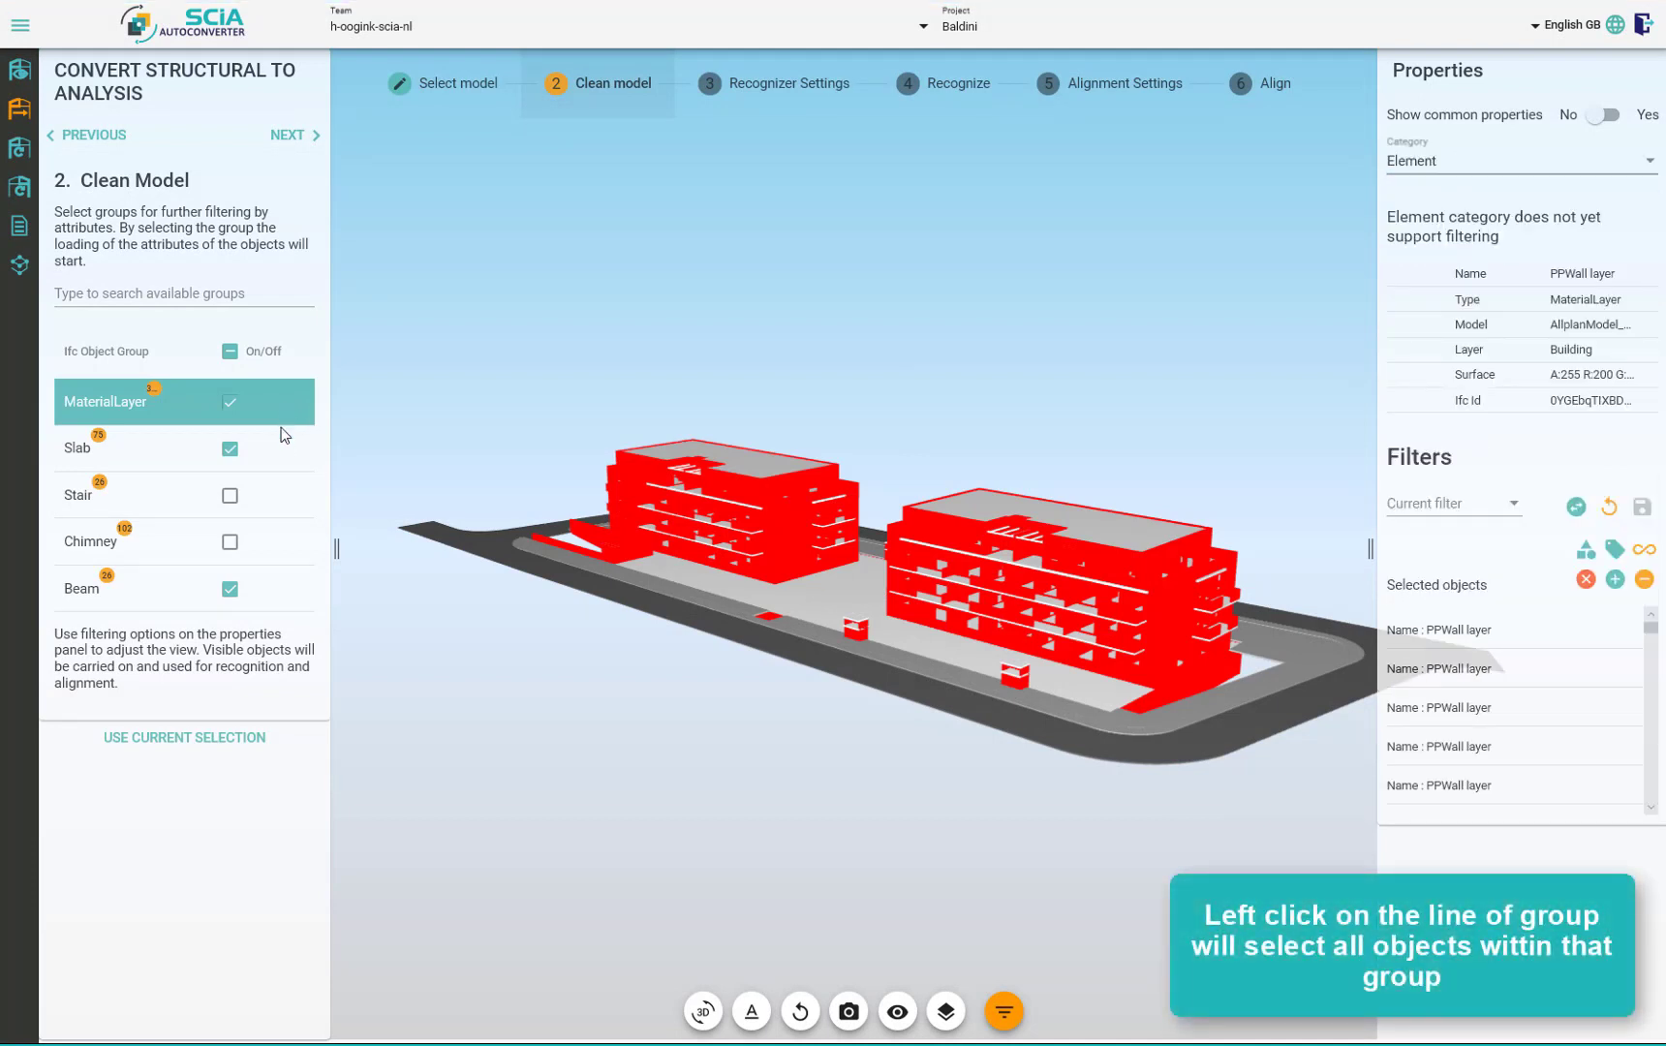
left_click(283, 458)
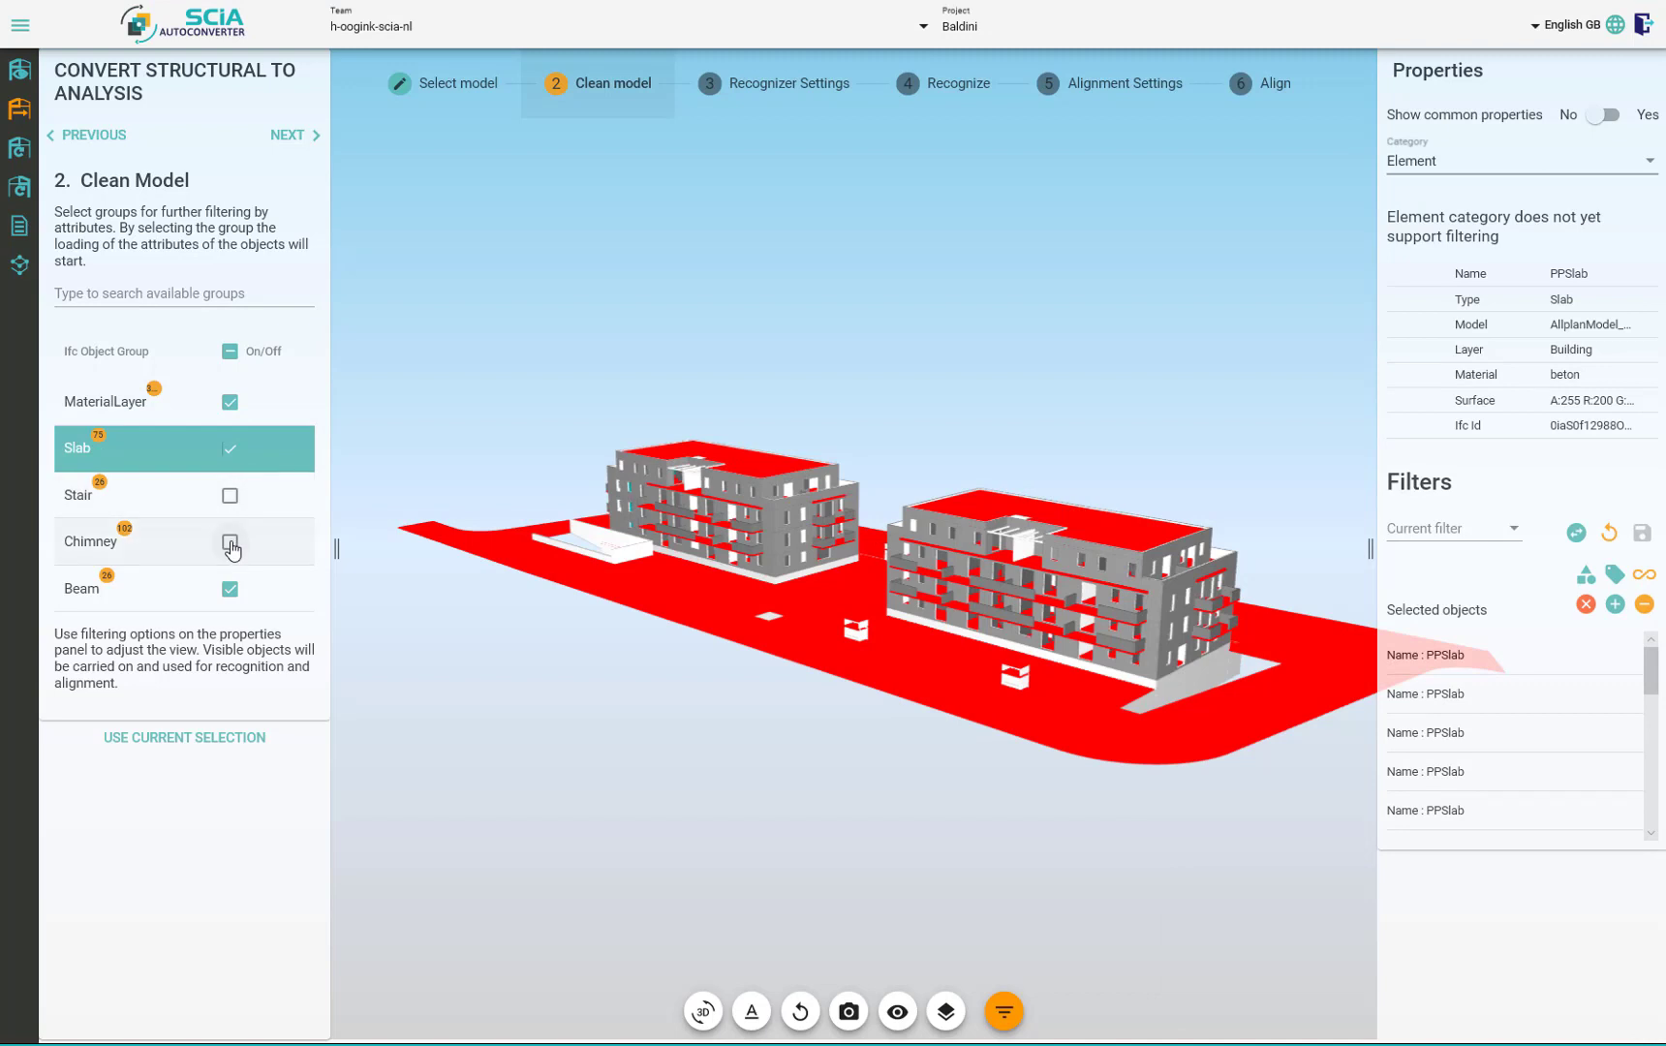
left_click(262, 497)
left_click(230, 496)
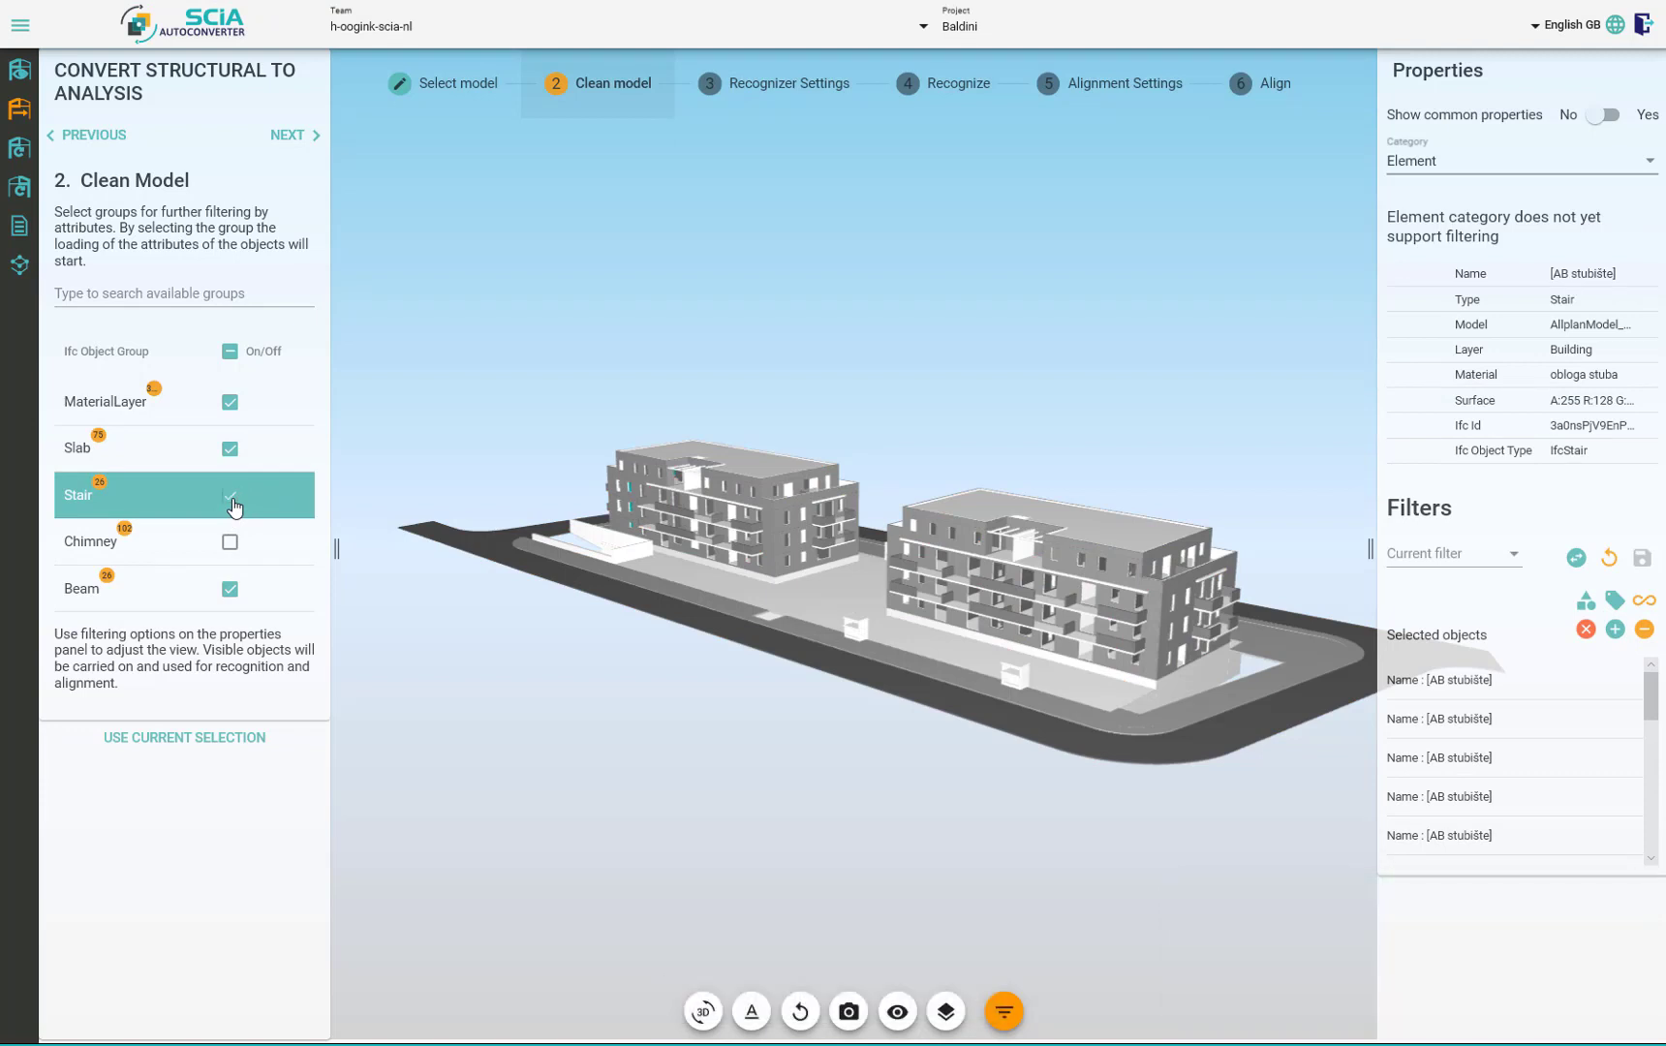
Step: Isolate the selected Stair objects, showing them in red within the see-through model
left_click(947, 1012)
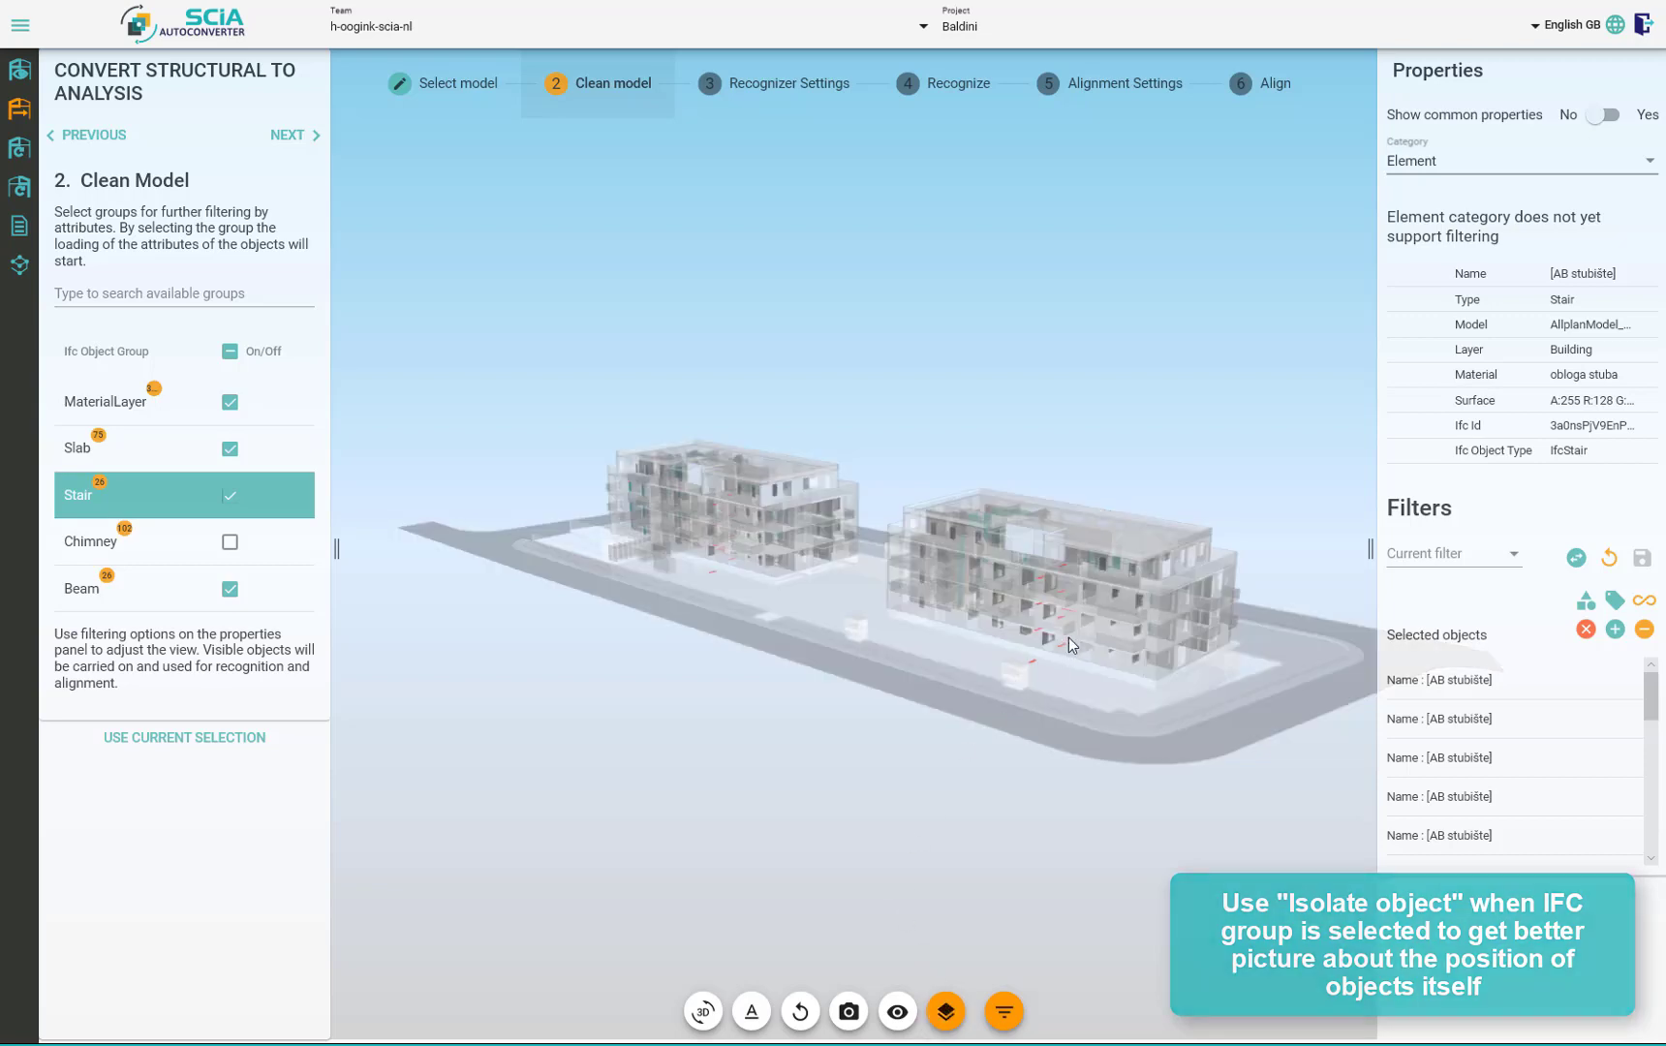
scroll(1068, 638, "up", 2)
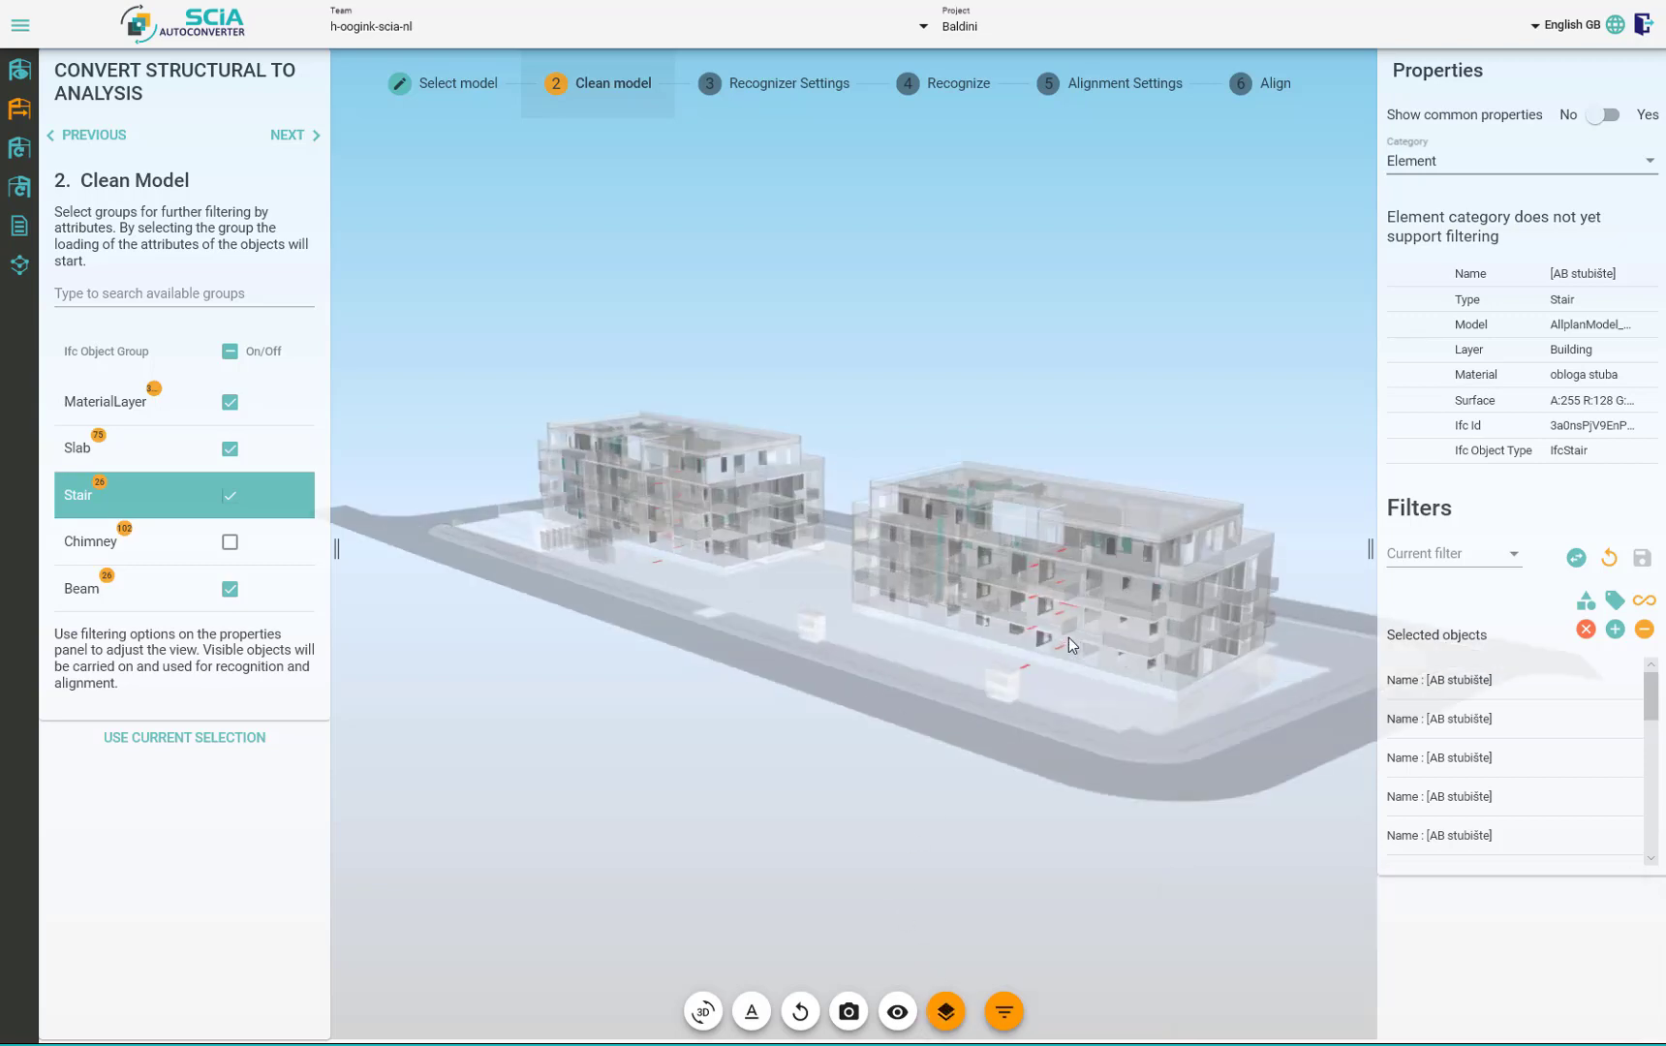
scroll(1068, 637, "up", 5)
scroll(1060, 640, "up", 3)
scroll(1060, 646, "down", 10)
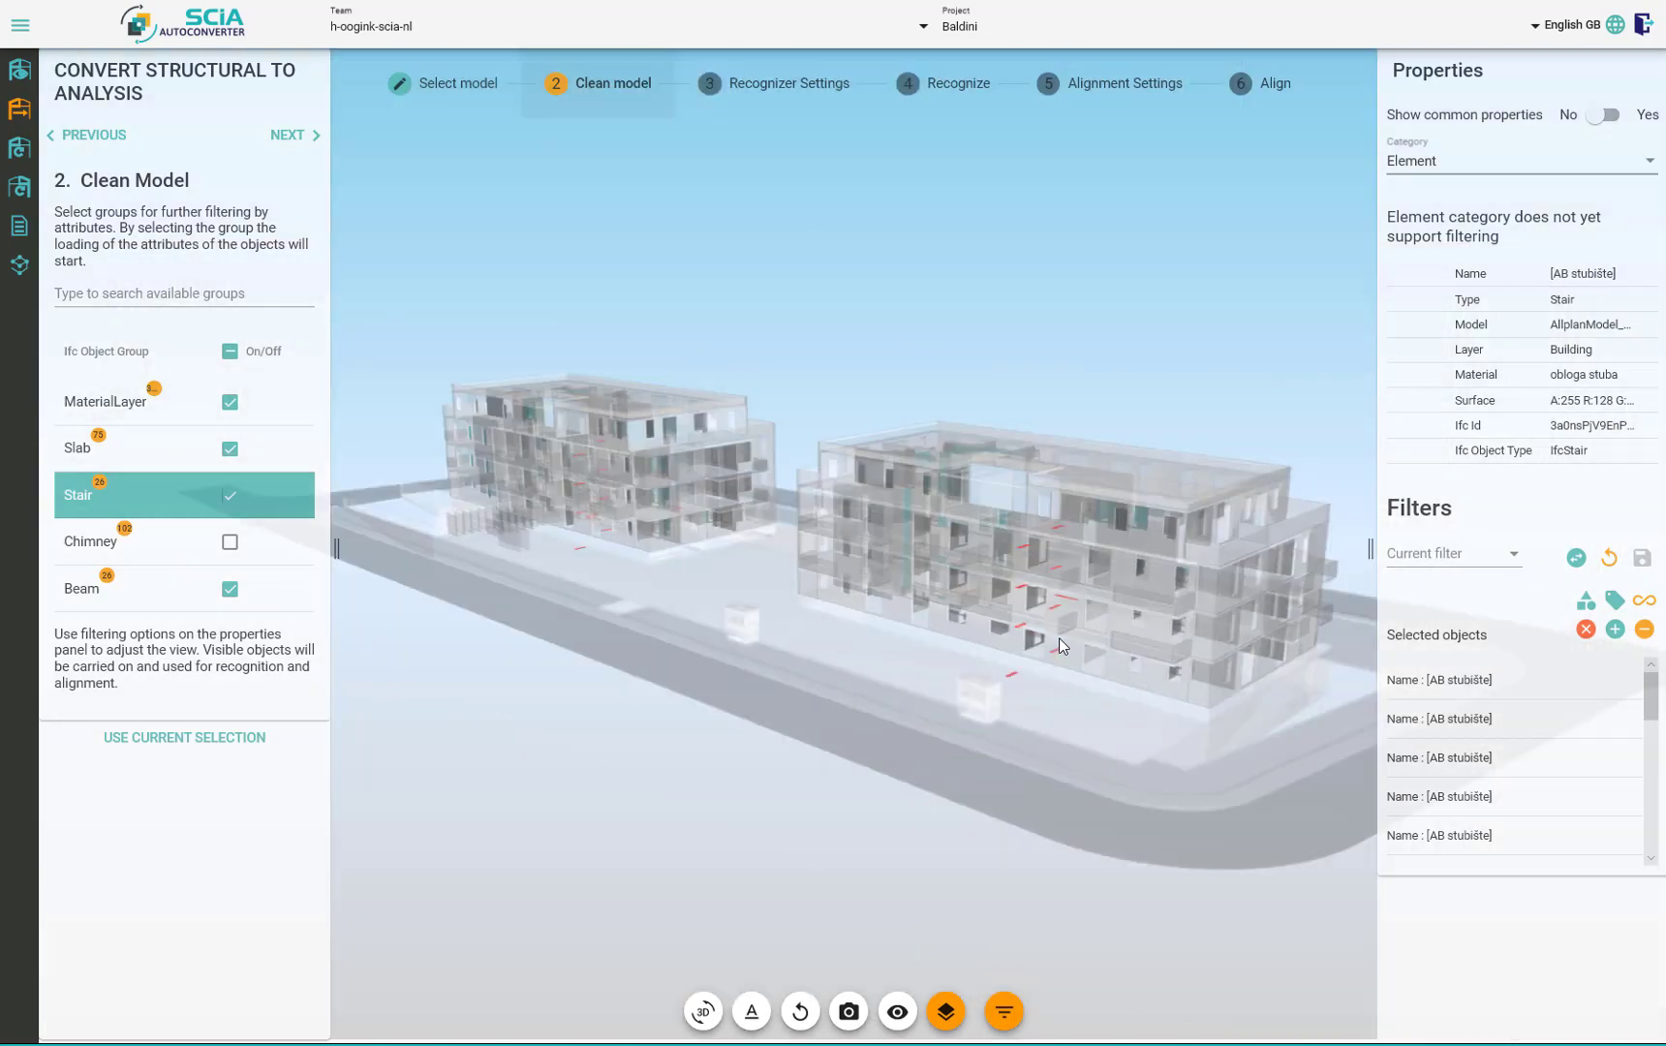
scroll(1059, 644, "down", 3)
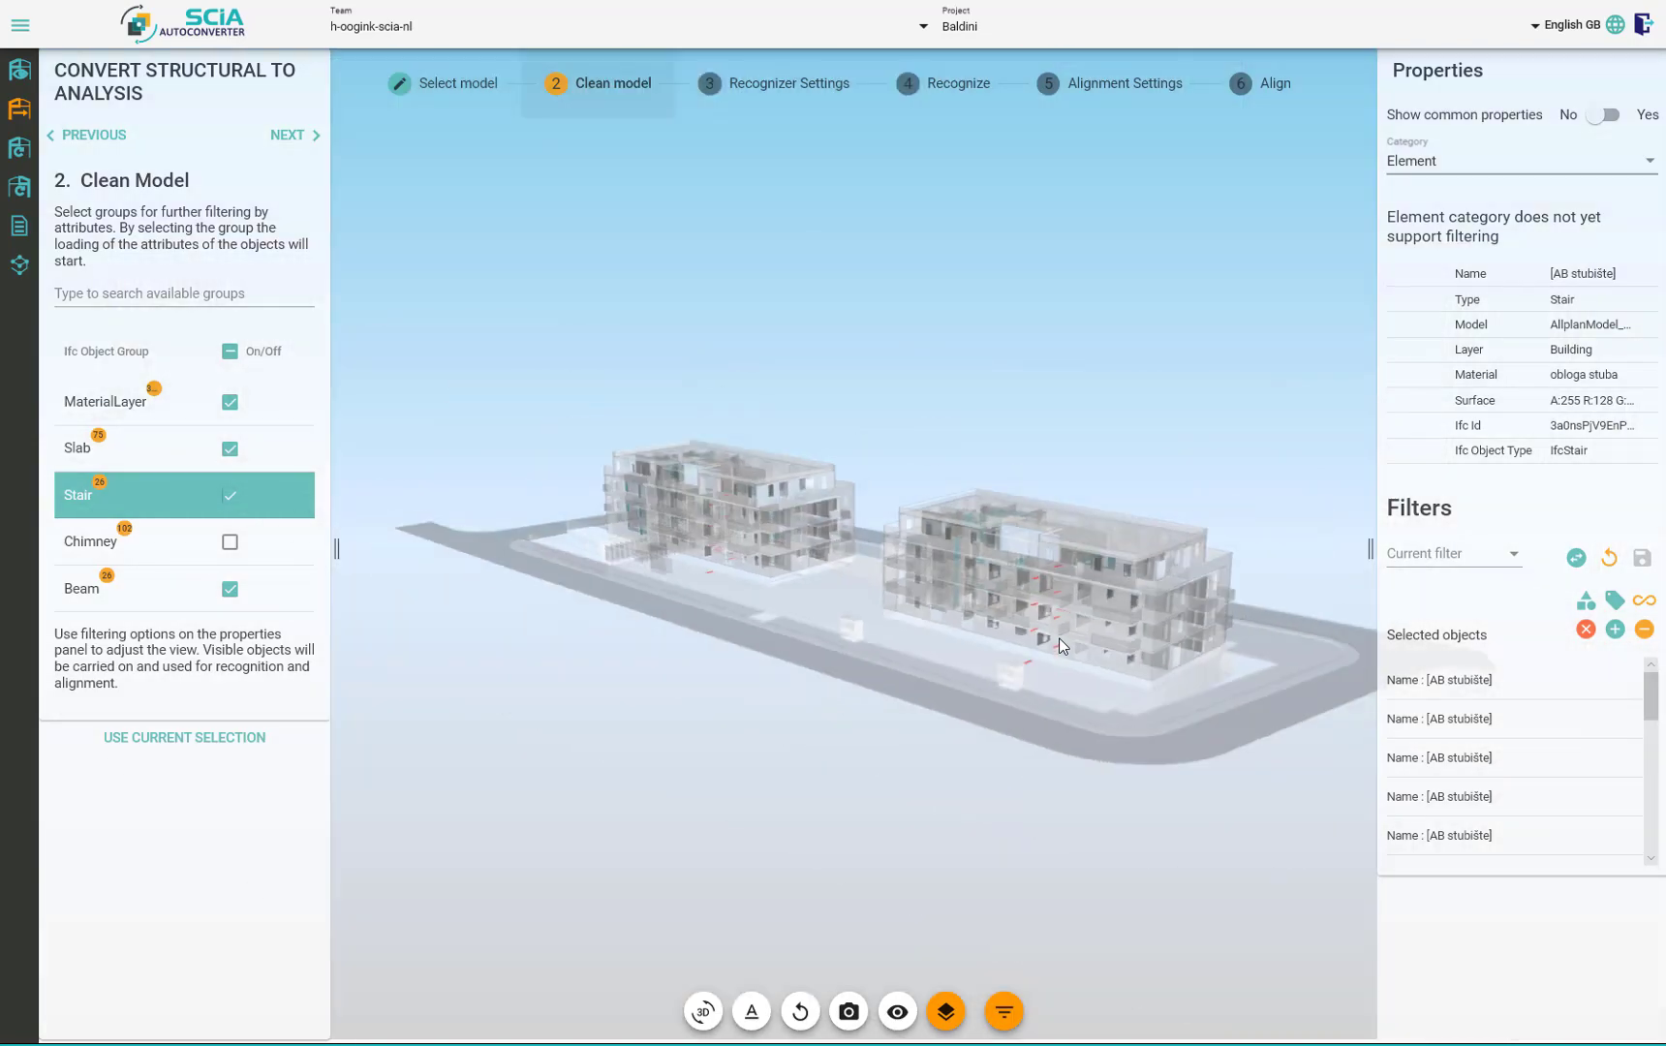
Step: Turn the Stair group off, inspect the roof slab, narrow the properties panel, then select the PPSlab road slab
left_click(229, 500)
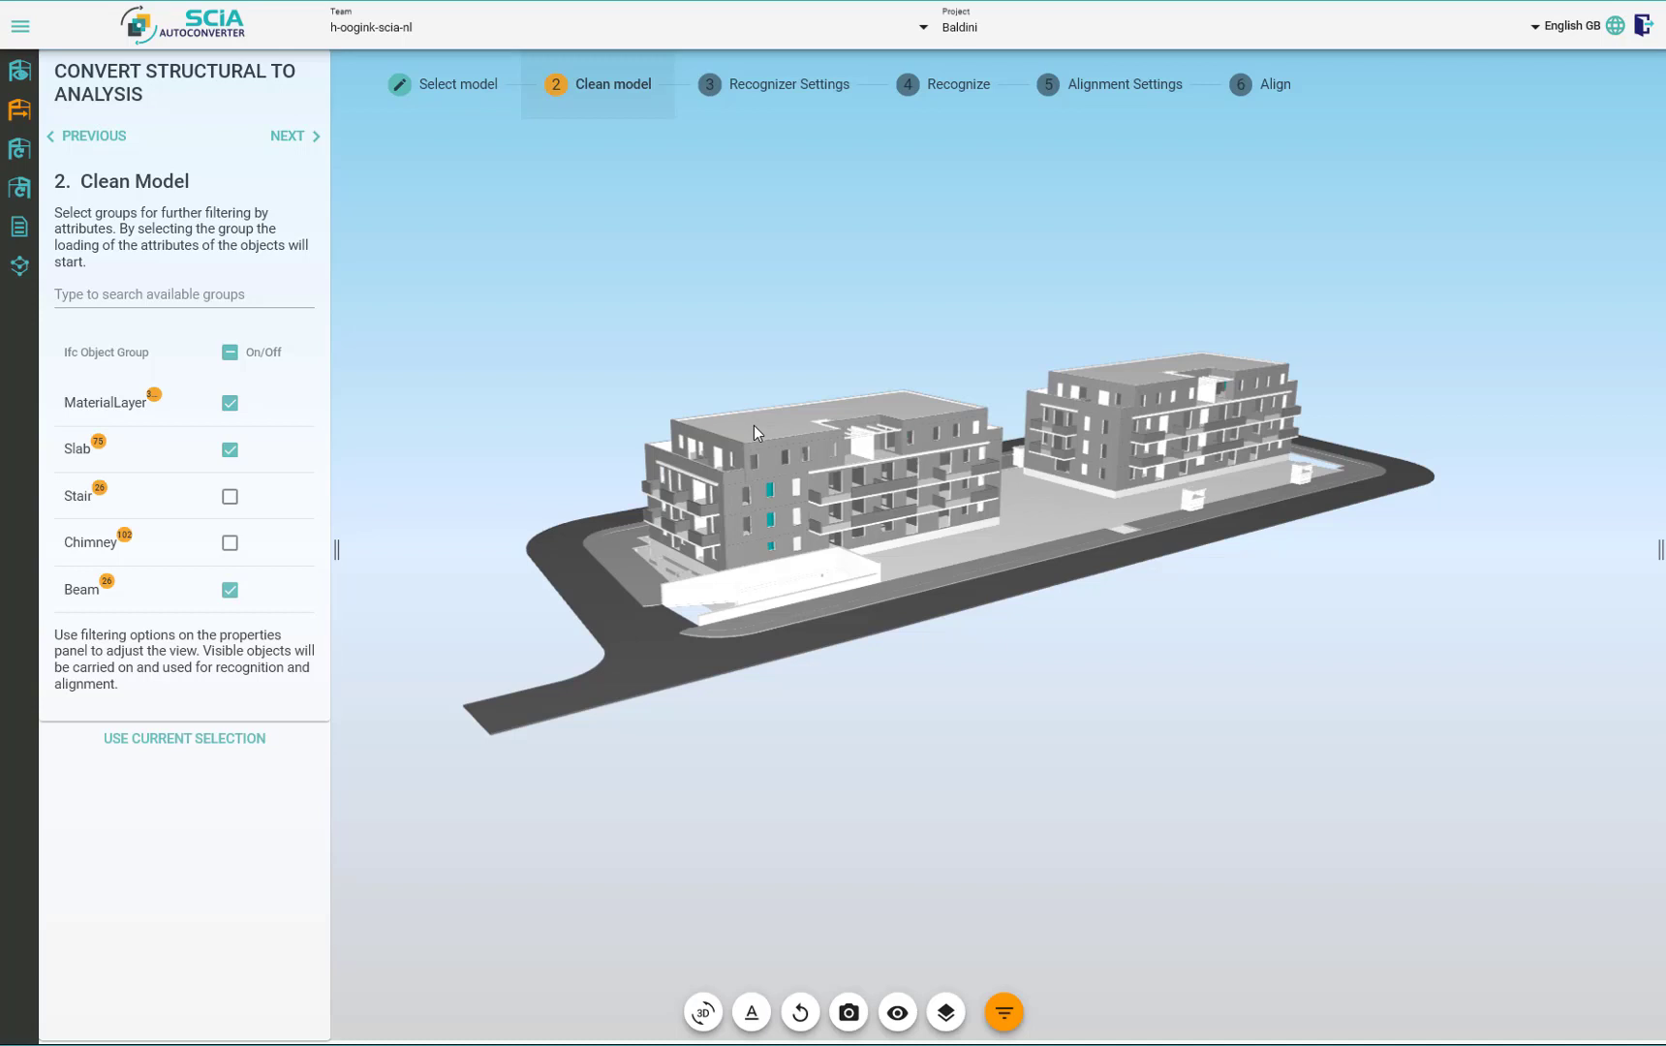
left_click(753, 425)
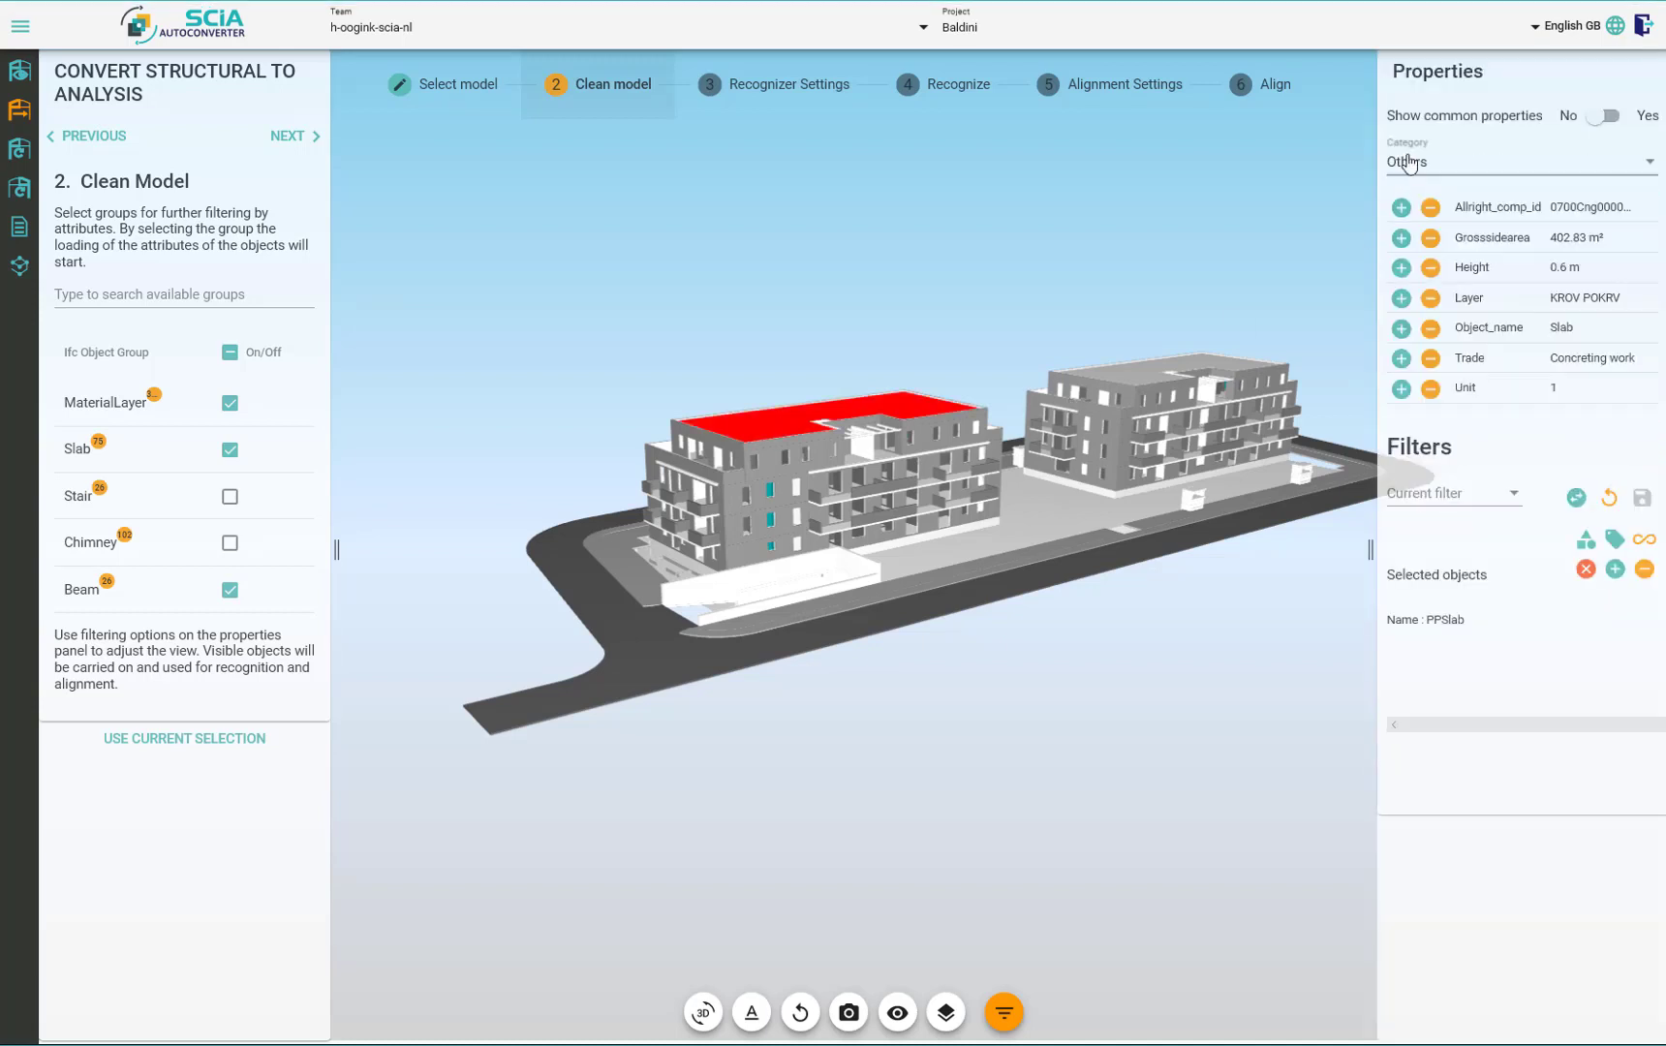
left_click_drag(1370, 549, 1589, 549)
left_click(768, 807)
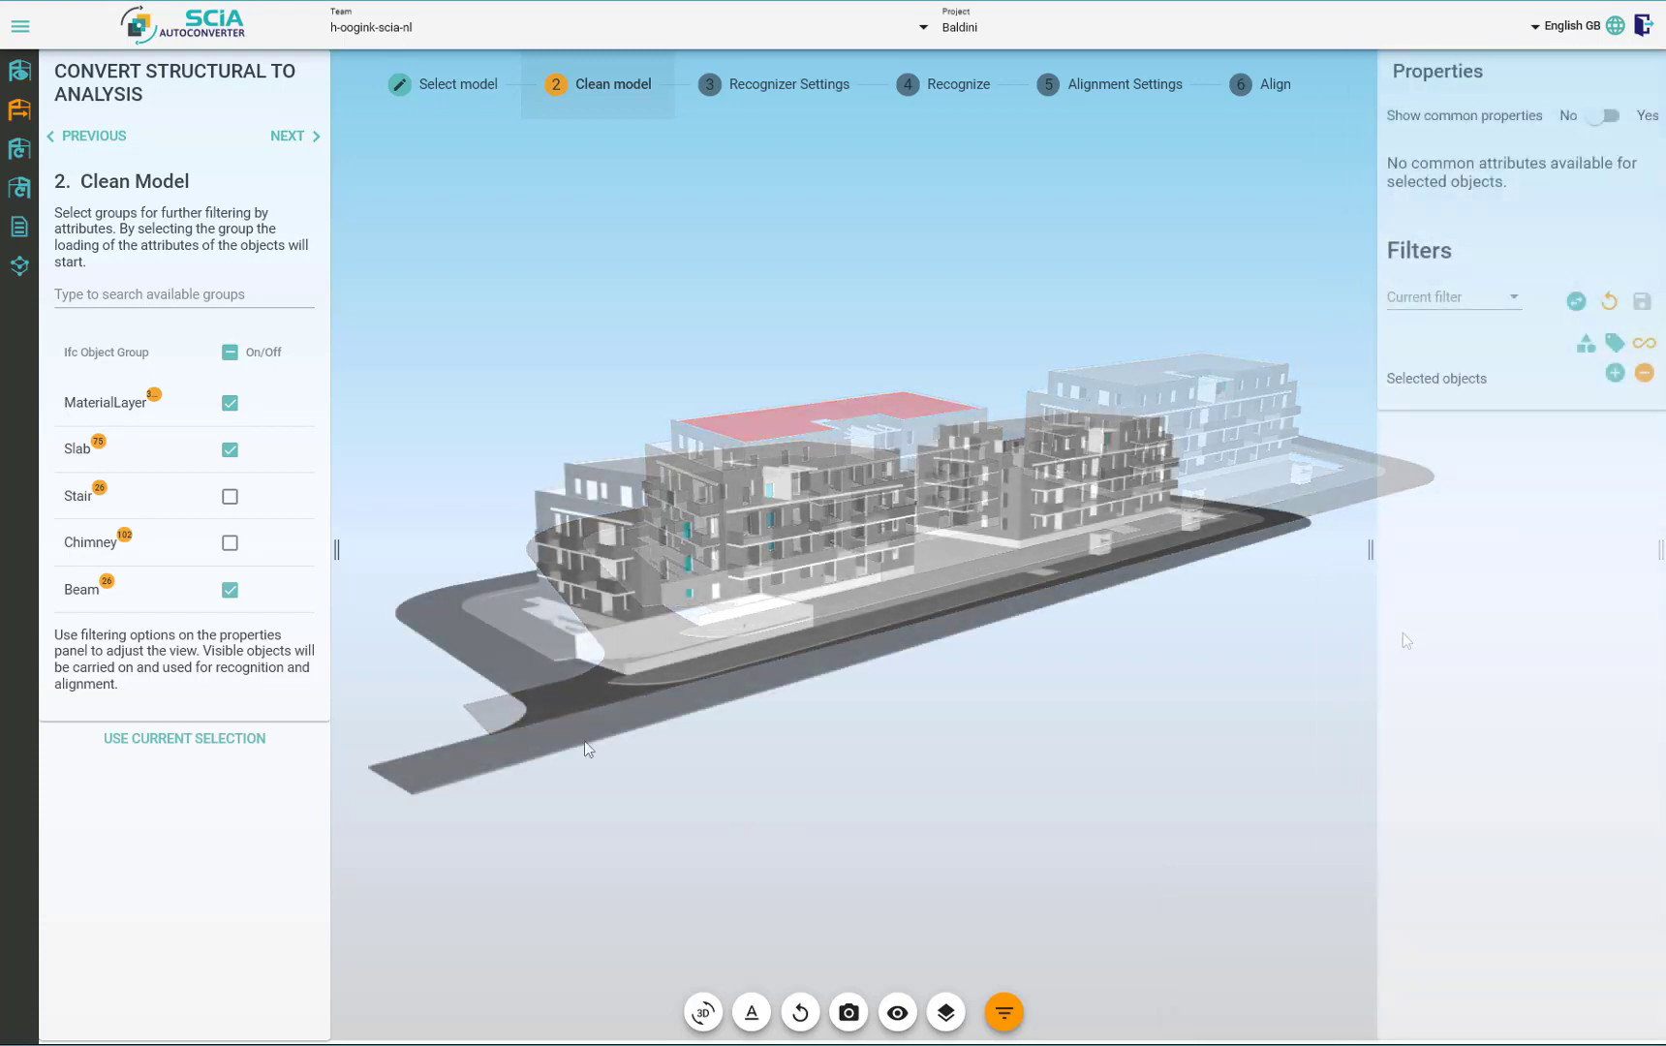
left_click(579, 711)
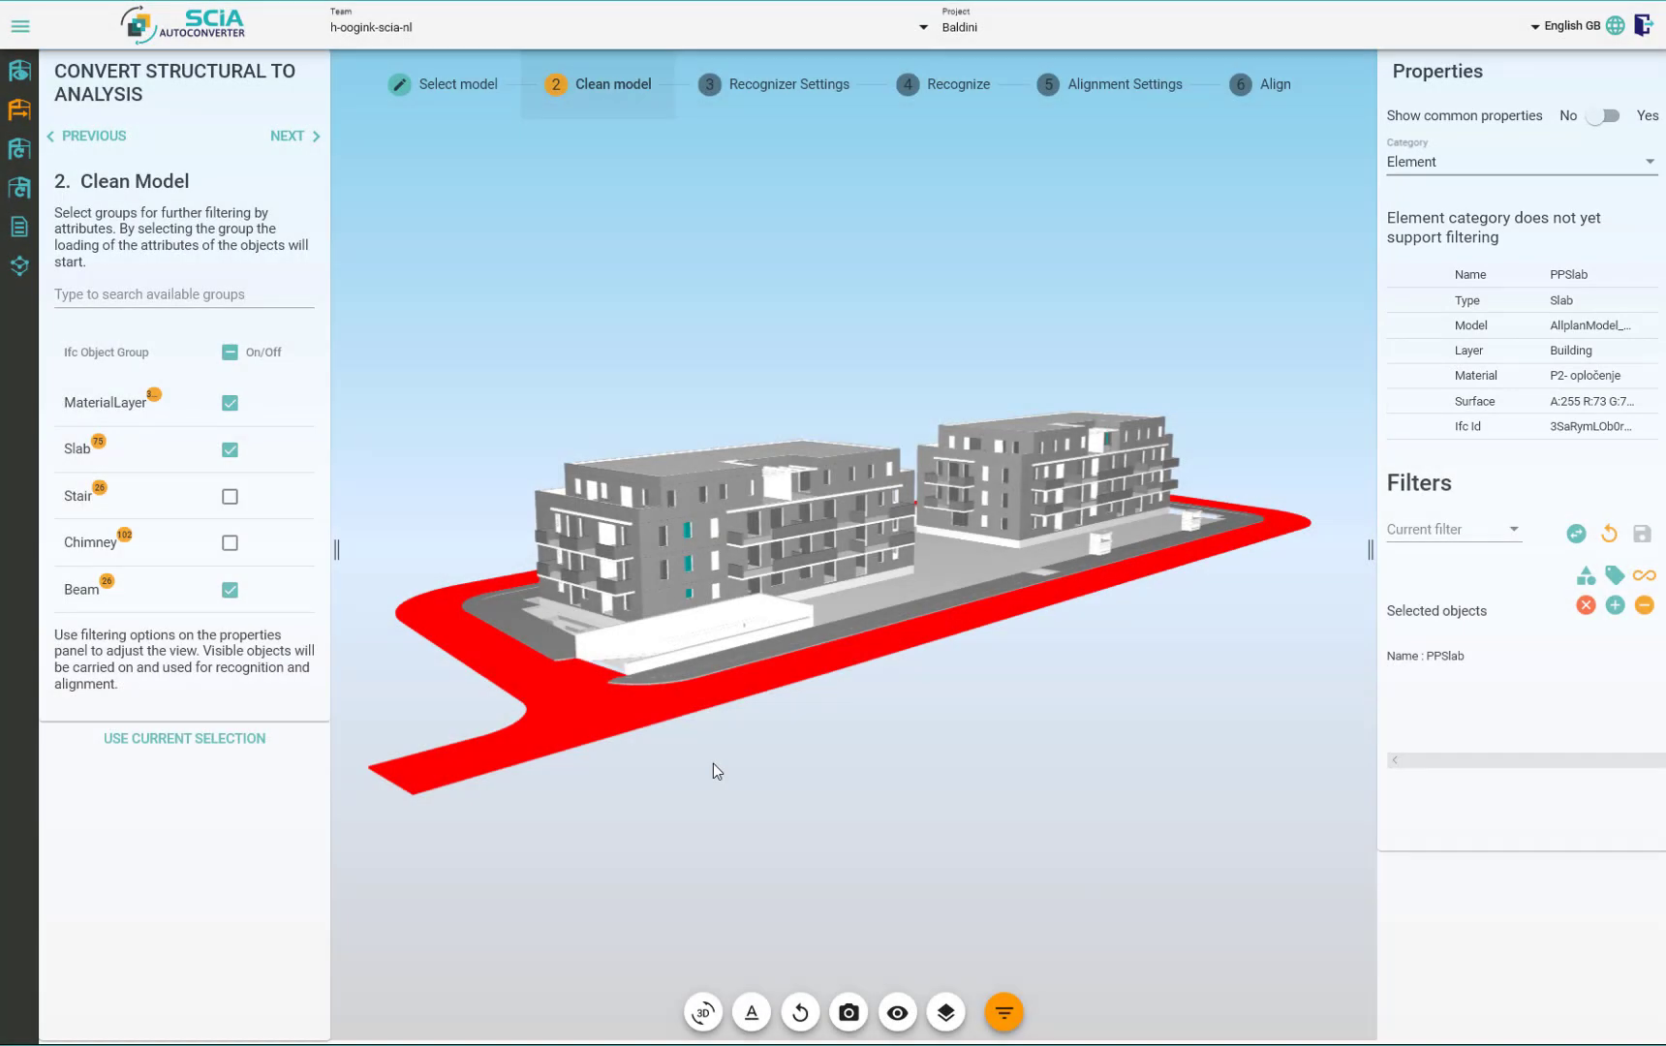
Step: Add an exclude filter on Name : PPSlab to remove the road slab
left_click(1425, 656)
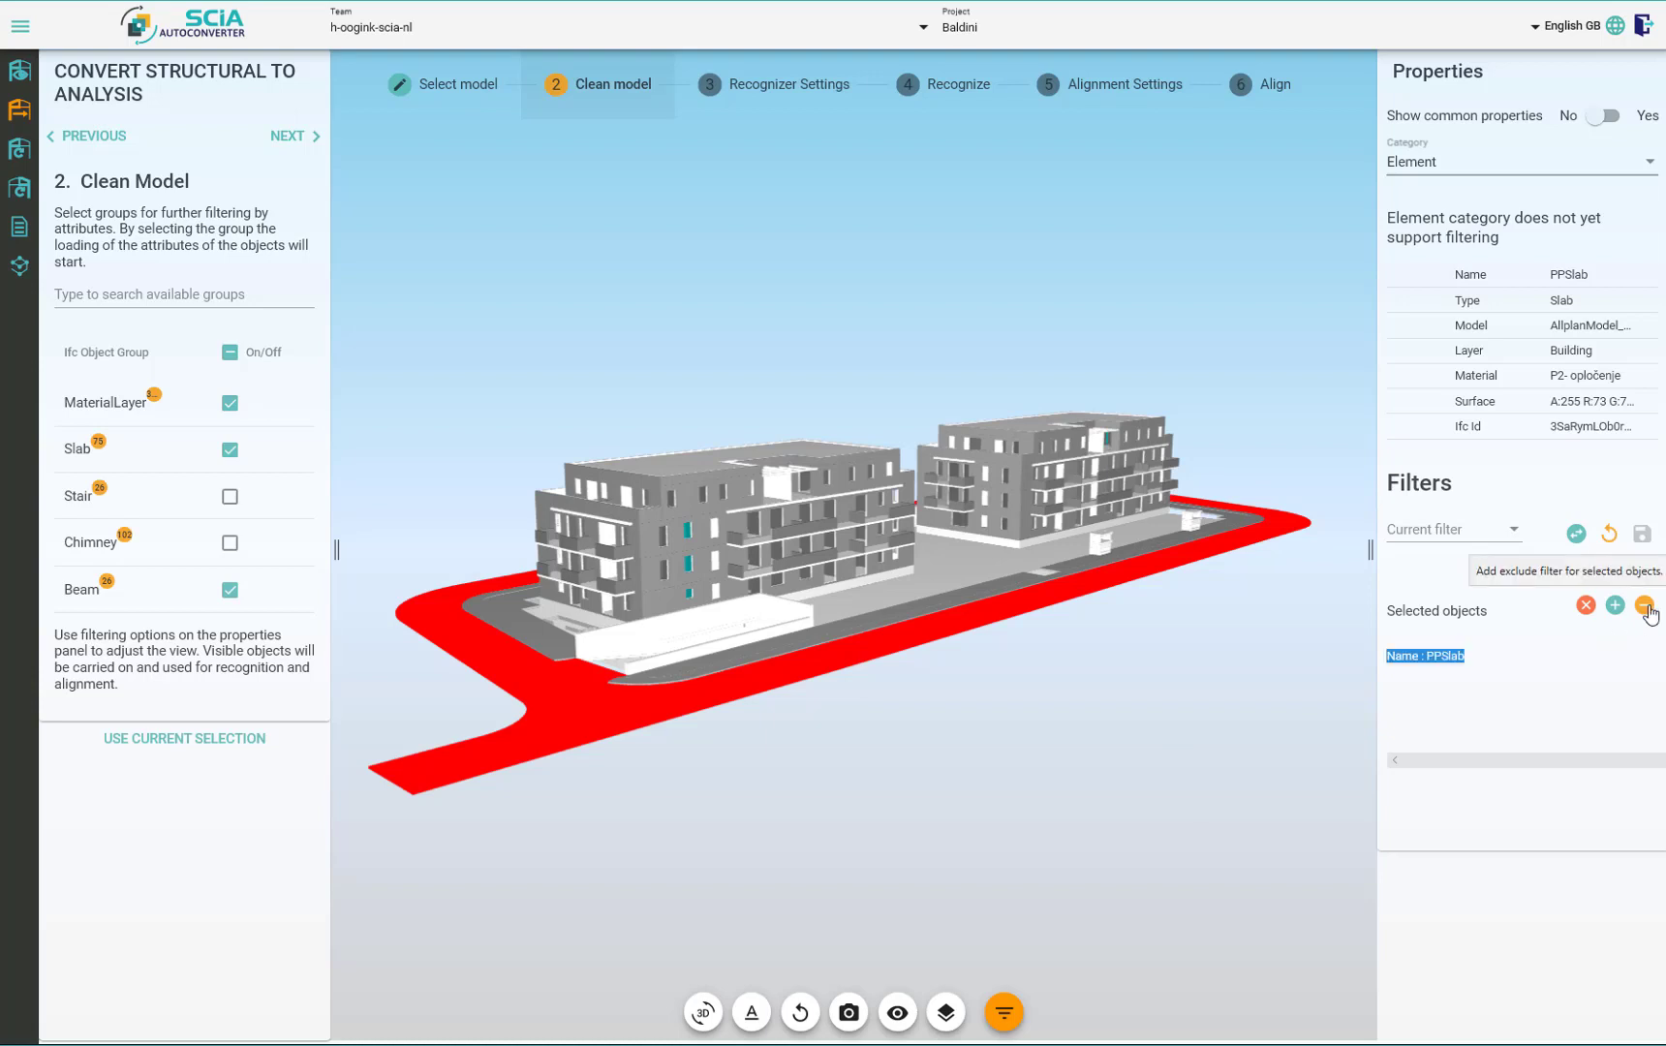
left_click(1645, 607)
scroll(645, 523, "up", 5)
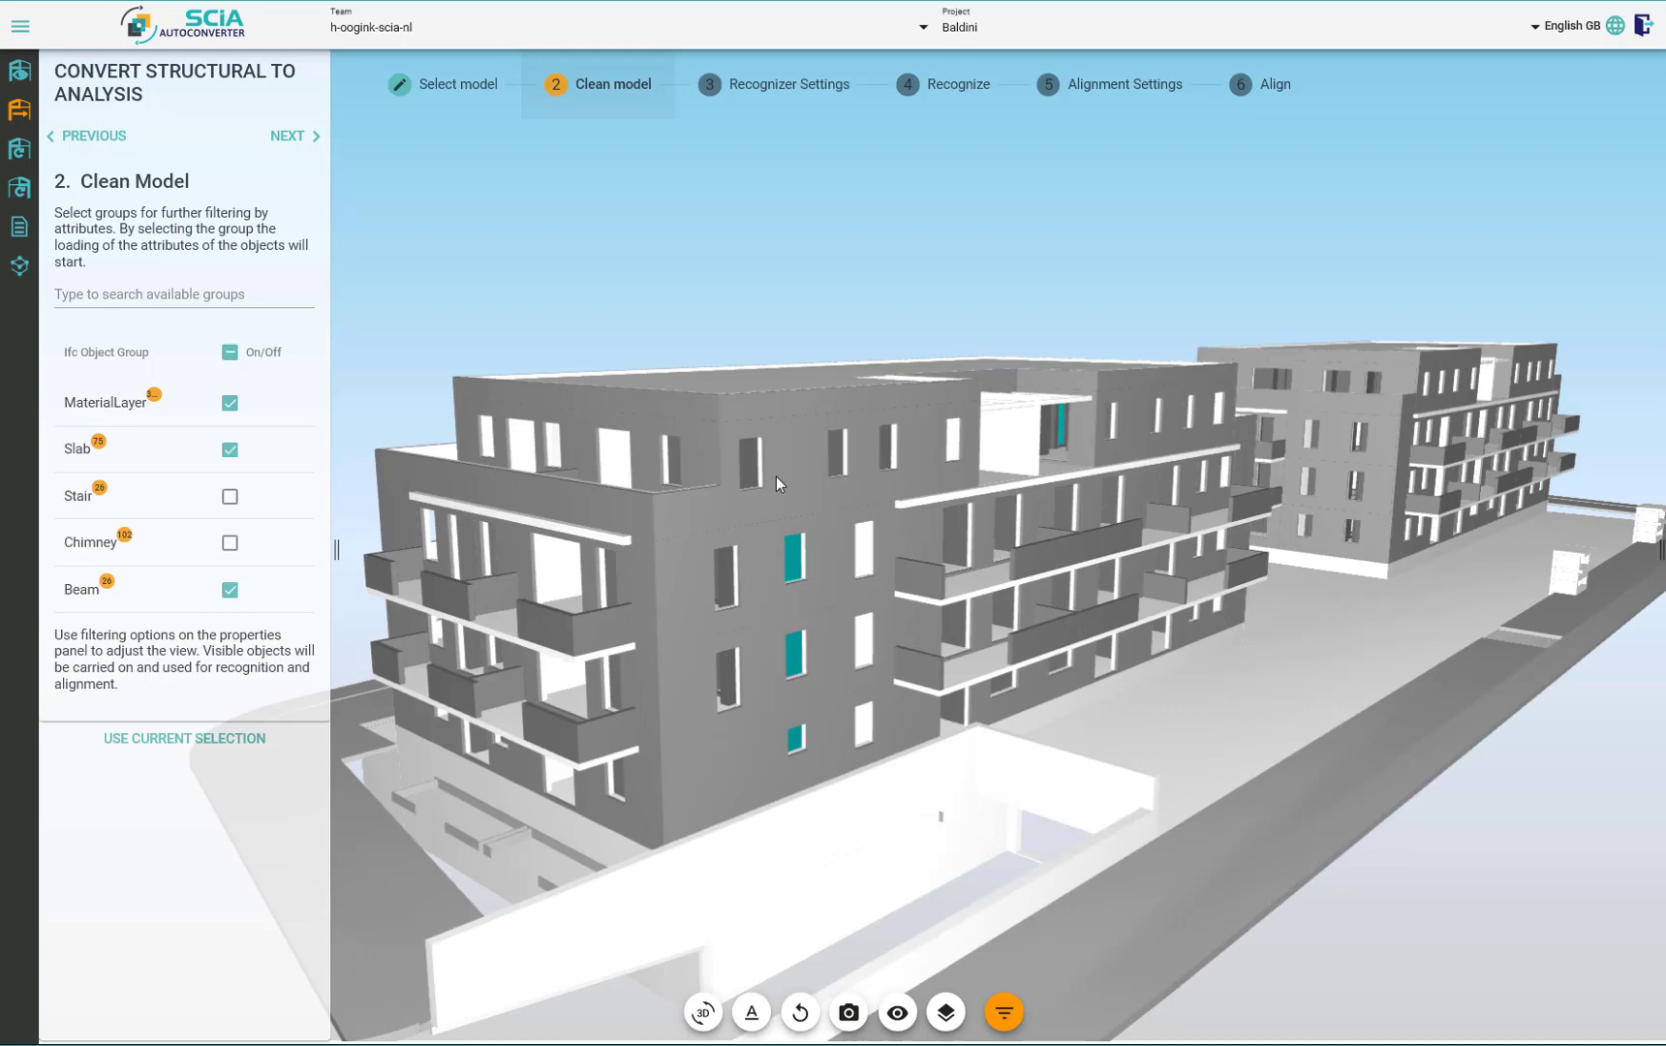
Step: From a selected wall layer's Others properties, add an exclude filter for Trade: Insulation work
left_click(789, 453)
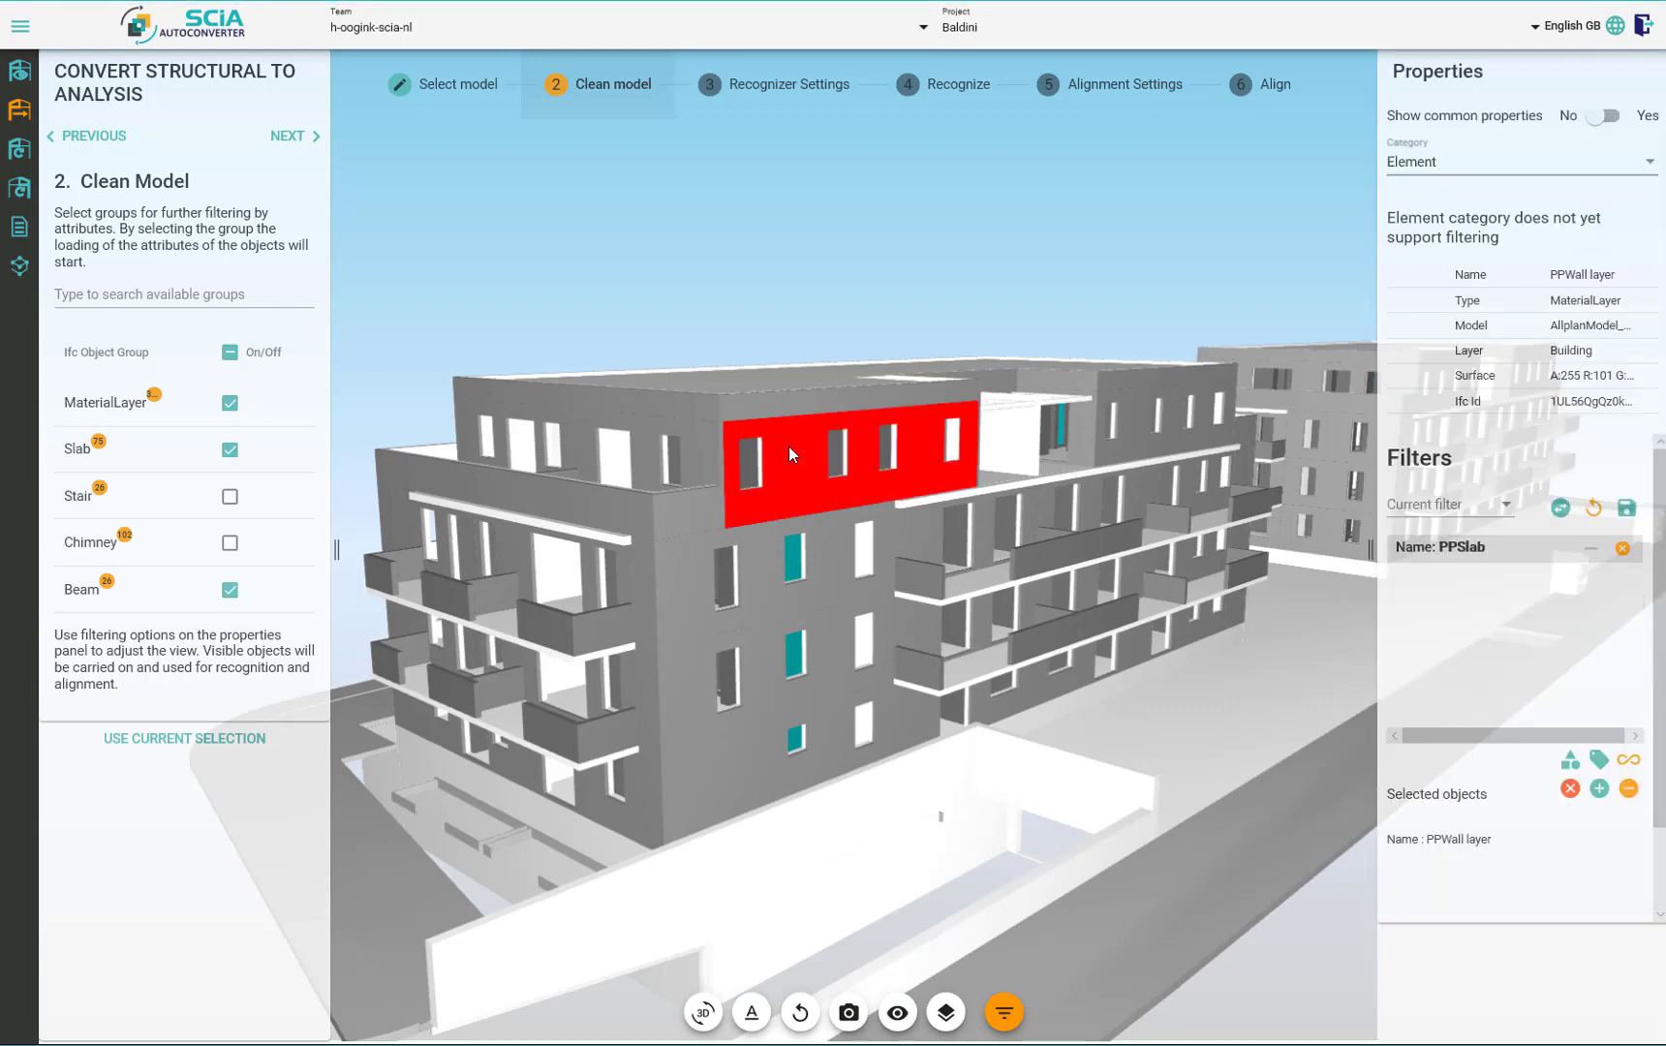
left_click(1477, 164)
left_click(1414, 284)
left_click(1516, 167)
left_click(1507, 206)
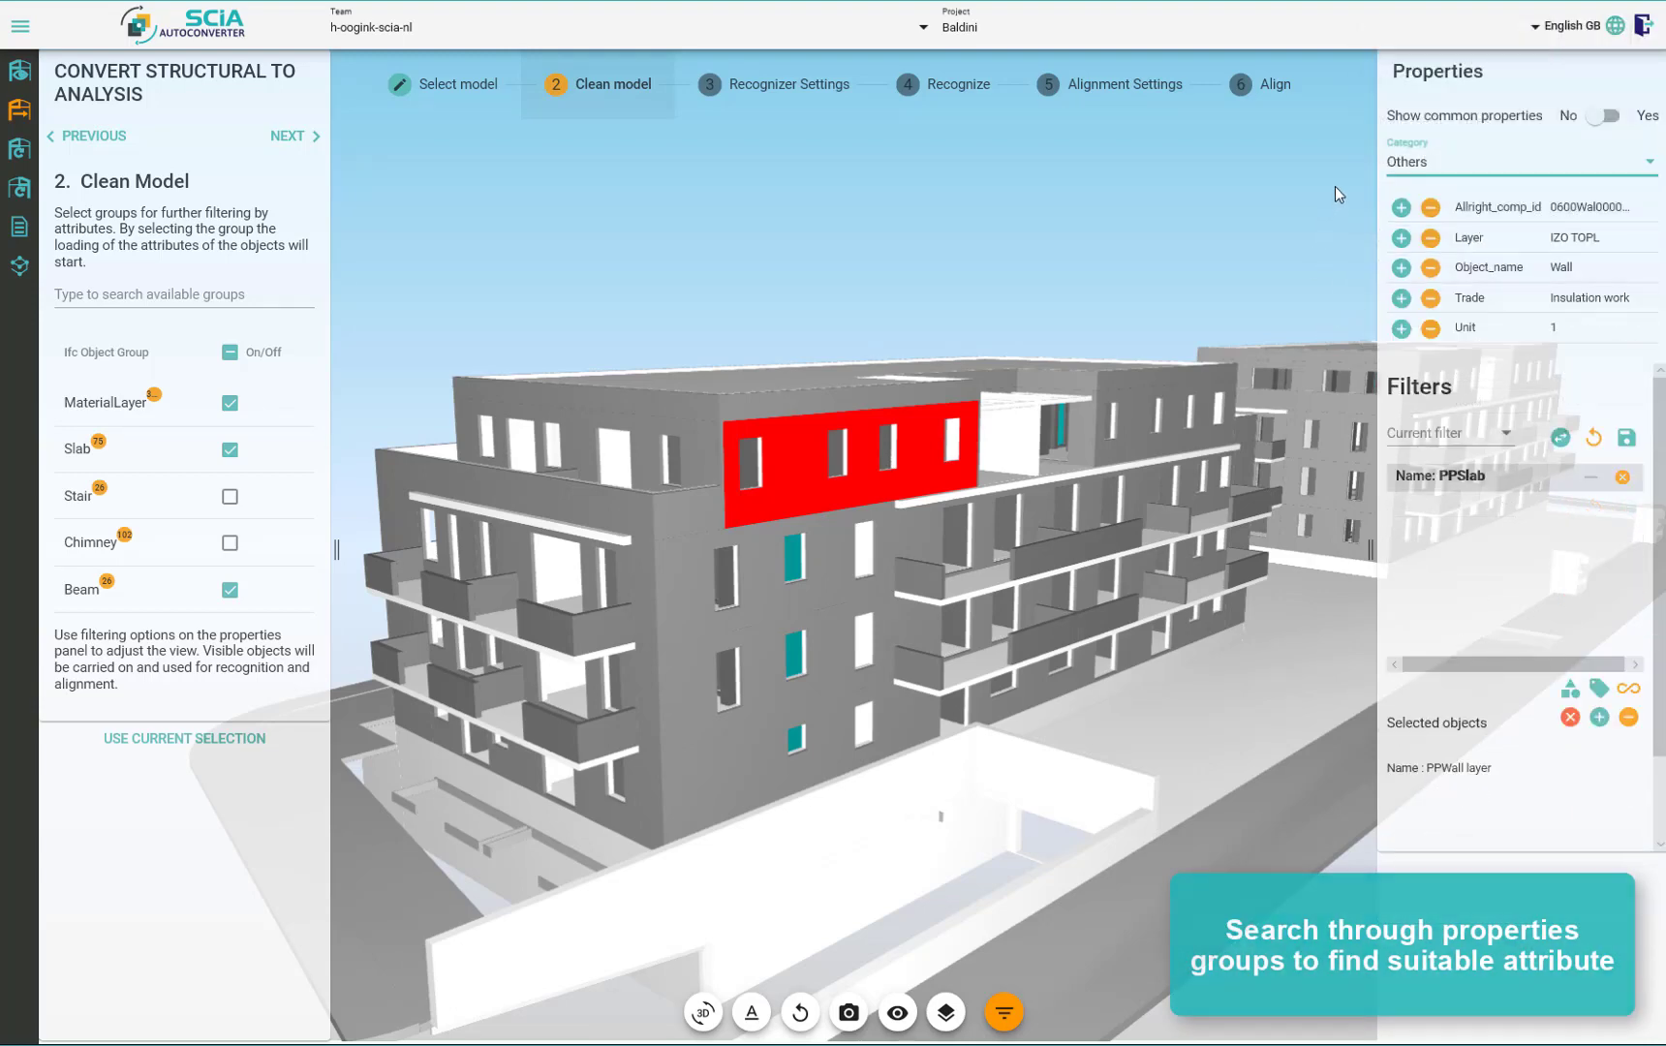
left_click(1430, 300)
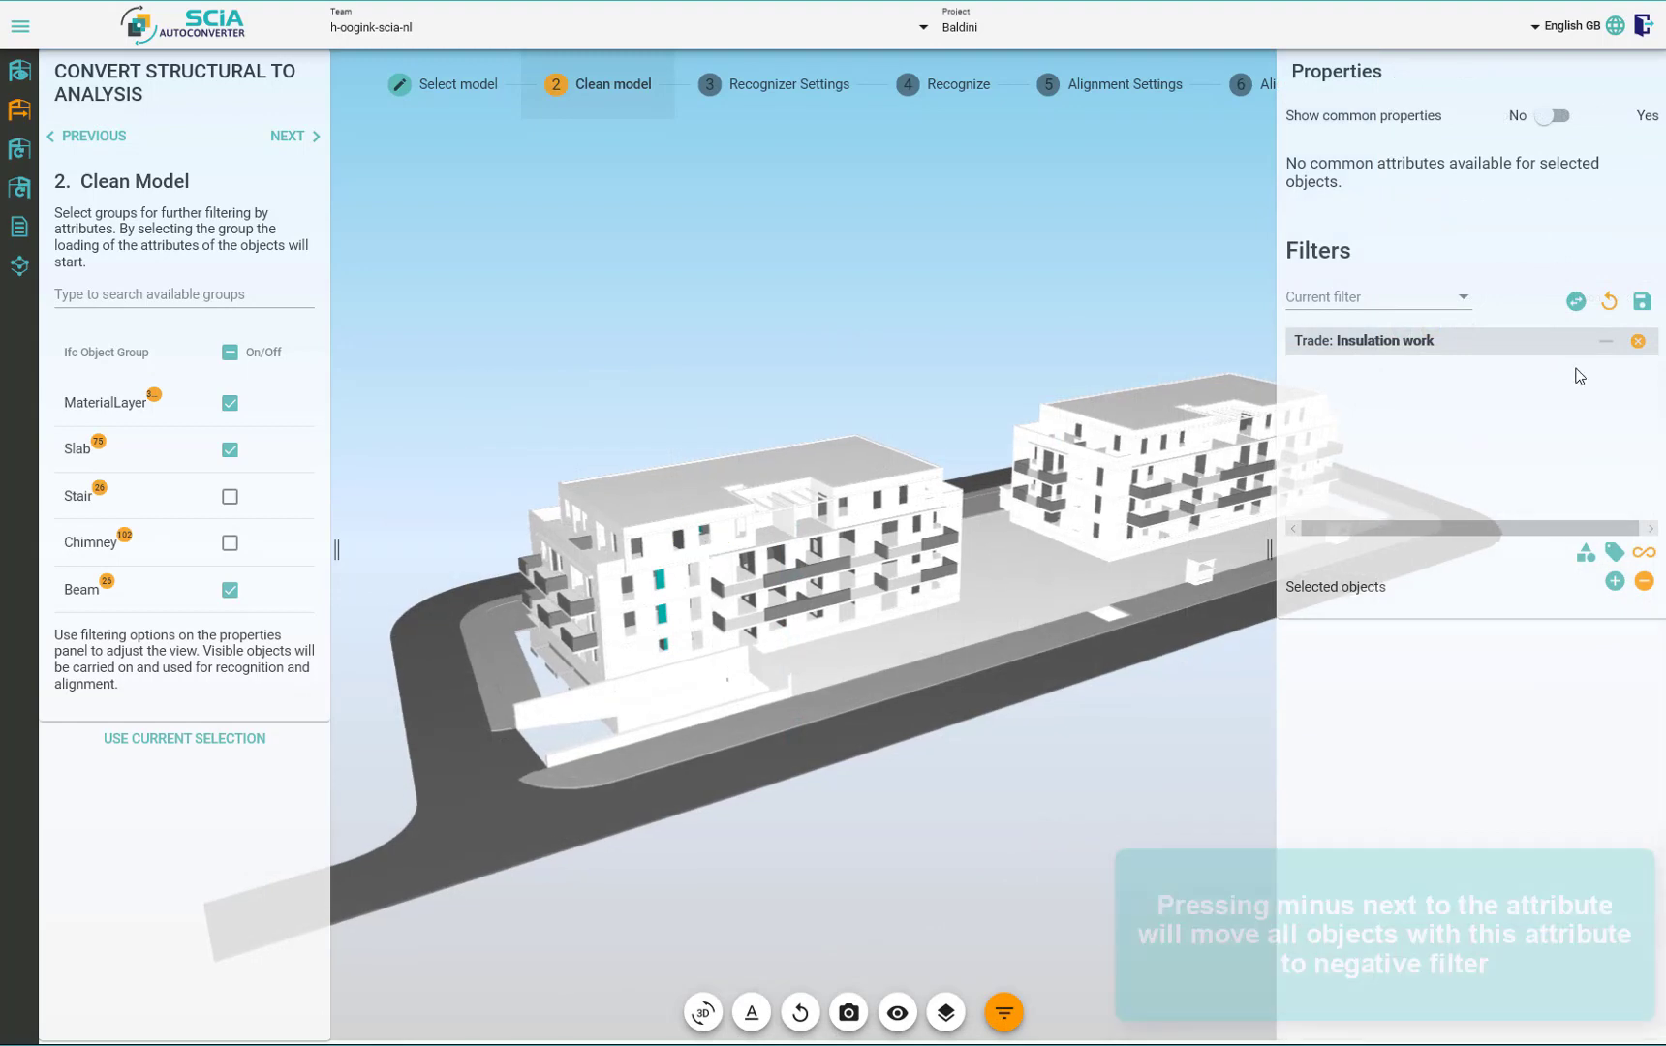
Step: Save the current filters as filter1 and check the Current filter dropdown
left_click(1643, 305)
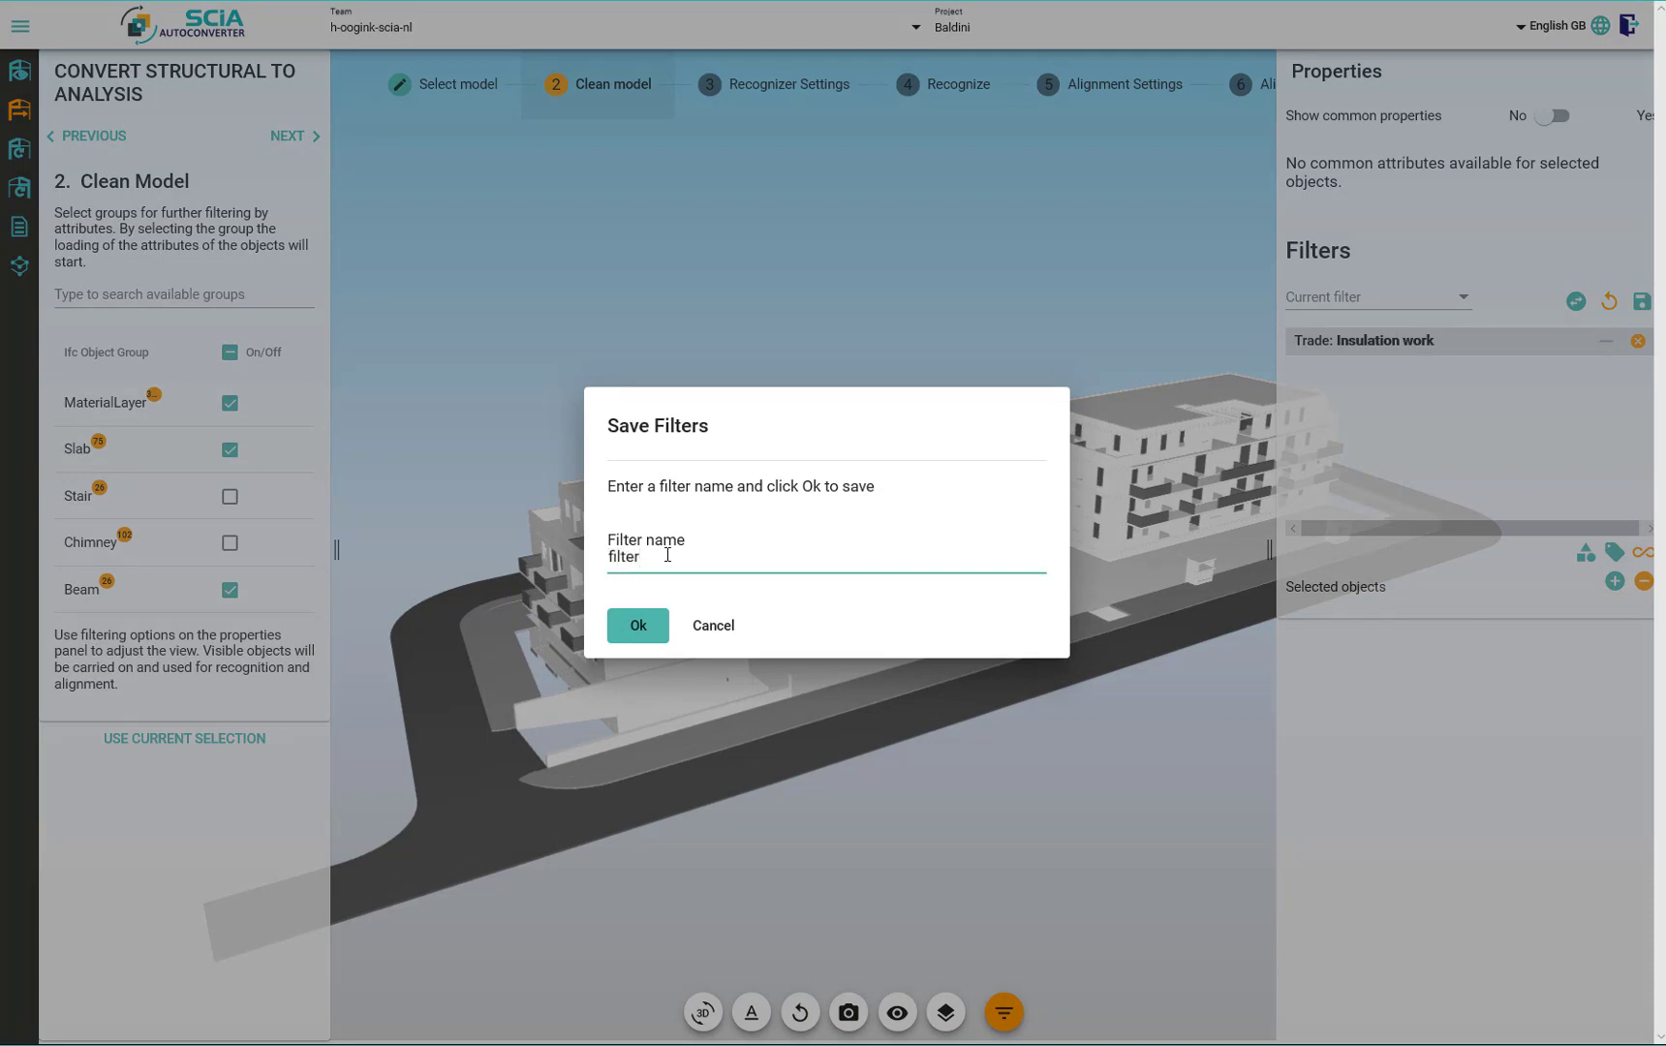
left_click(621, 637)
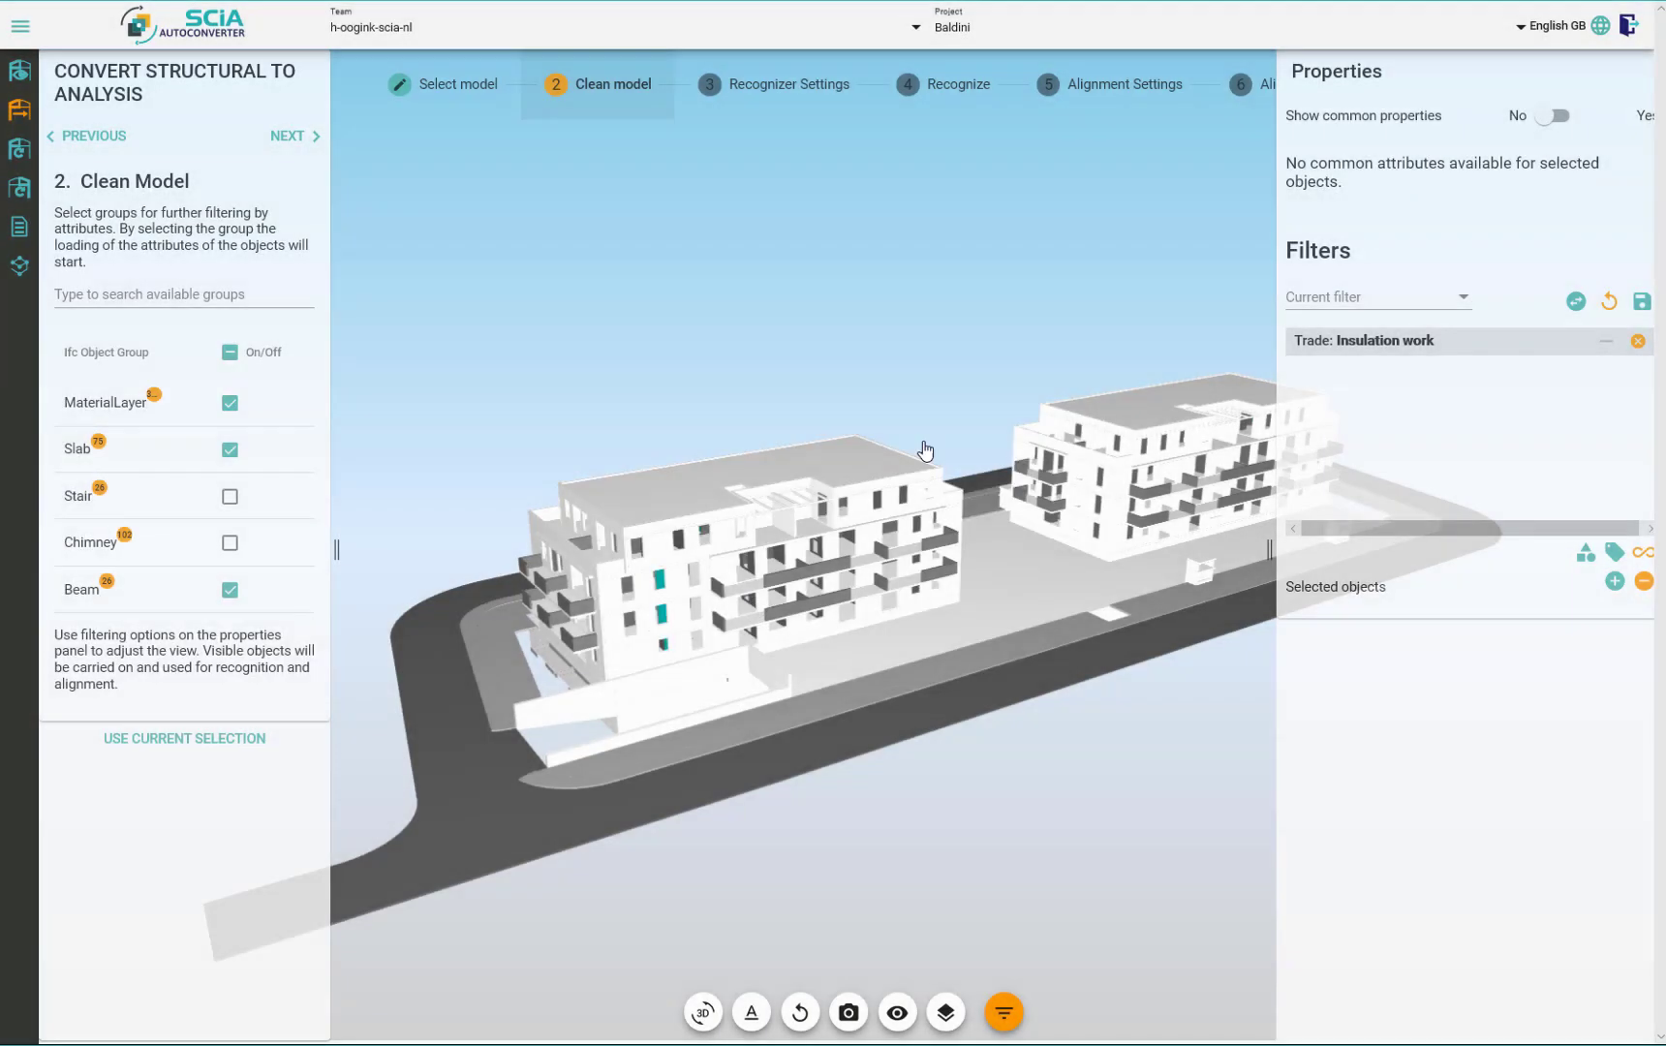
left_click(1383, 300)
left_click(1378, 297)
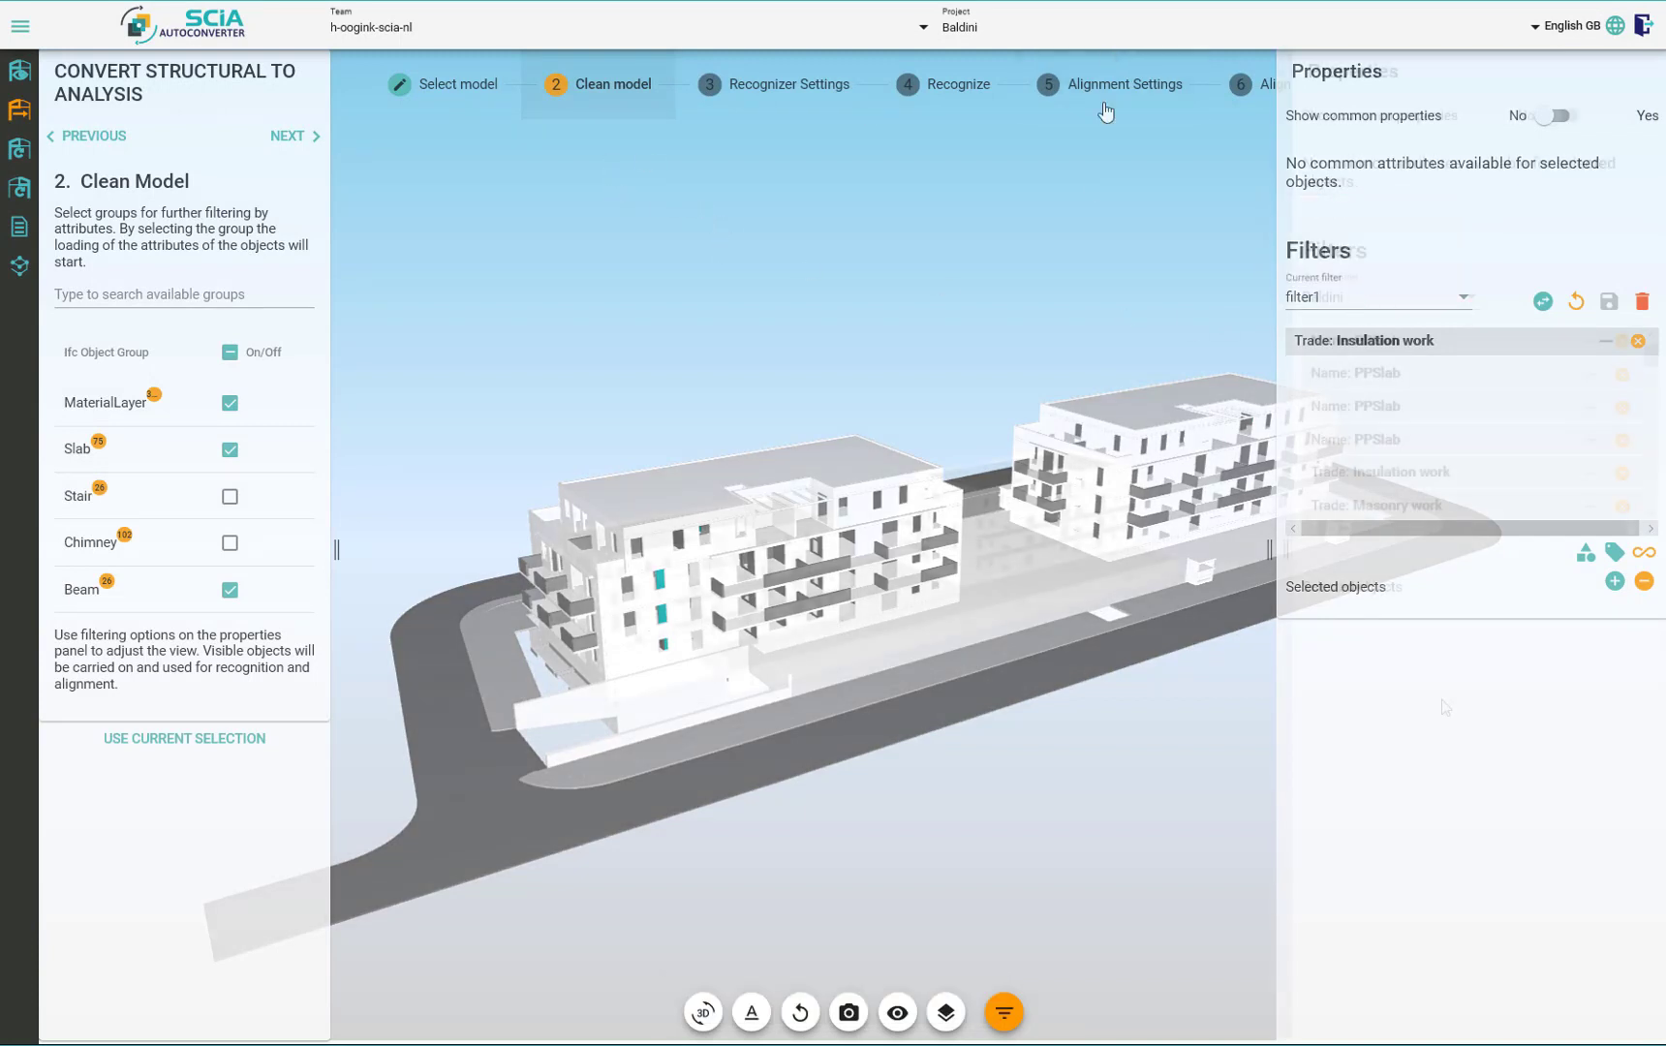
Step: Reverse the Baldini filters to preview removed objects, select the road slab, then clear Selected objects
left_click(1543, 302)
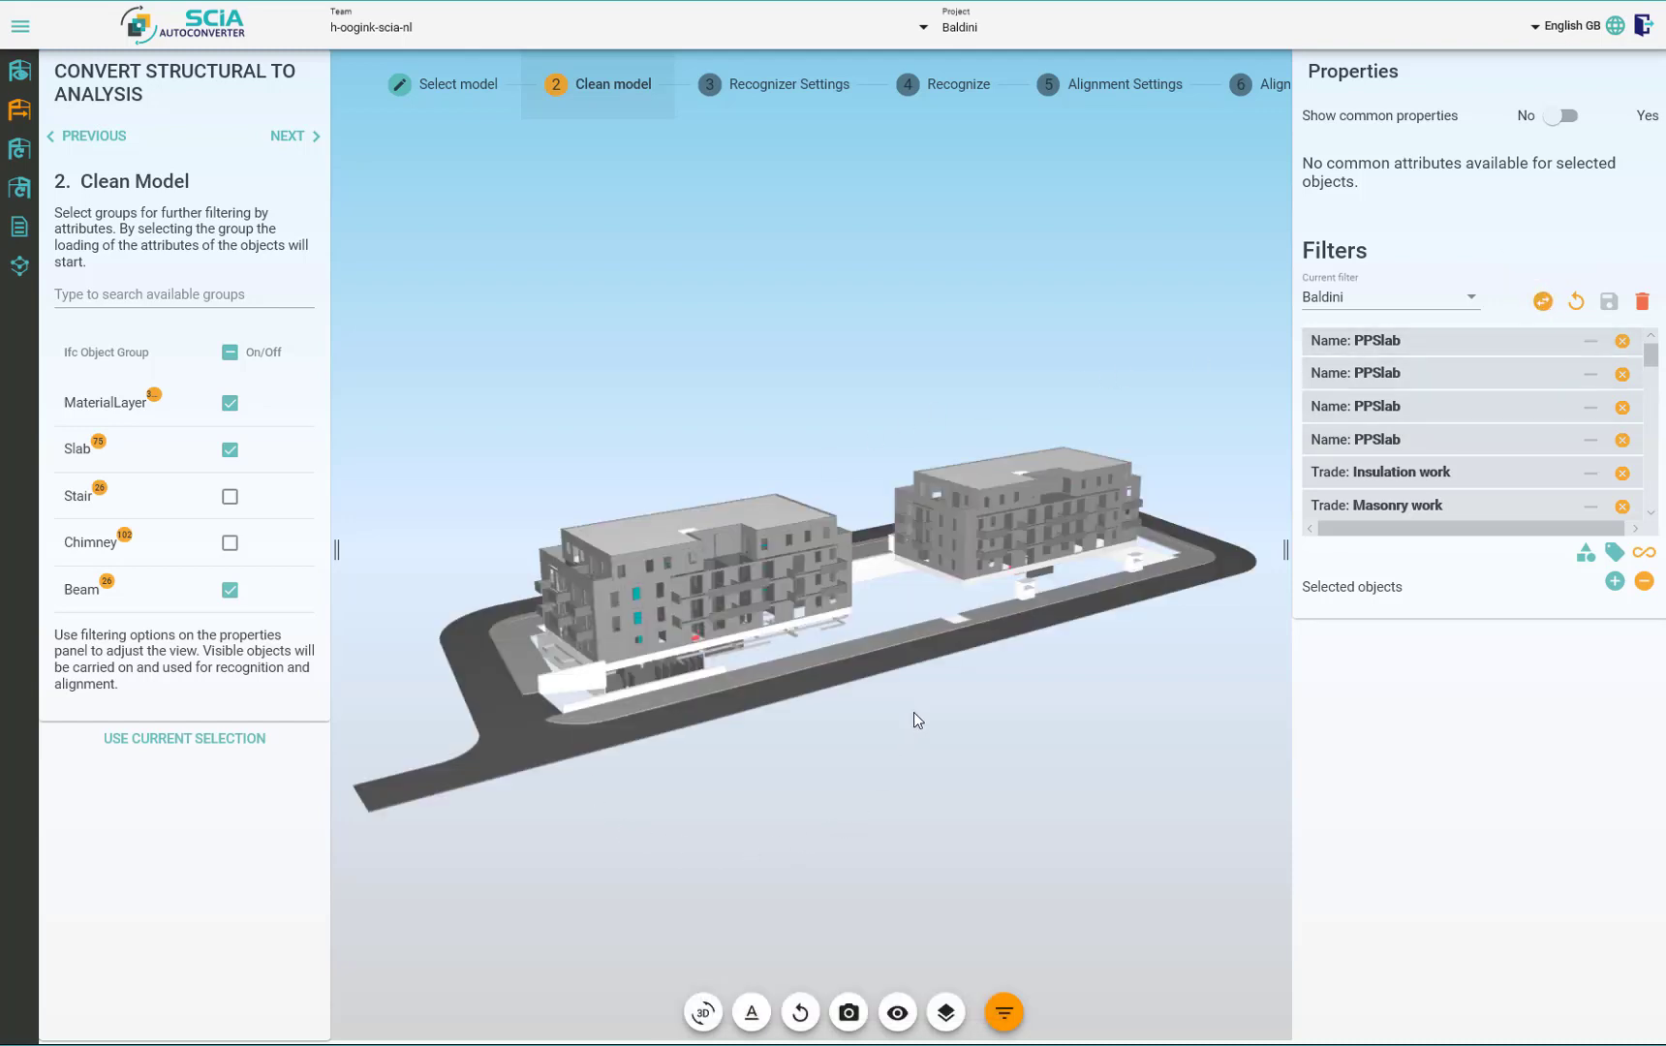
left_click(891, 665)
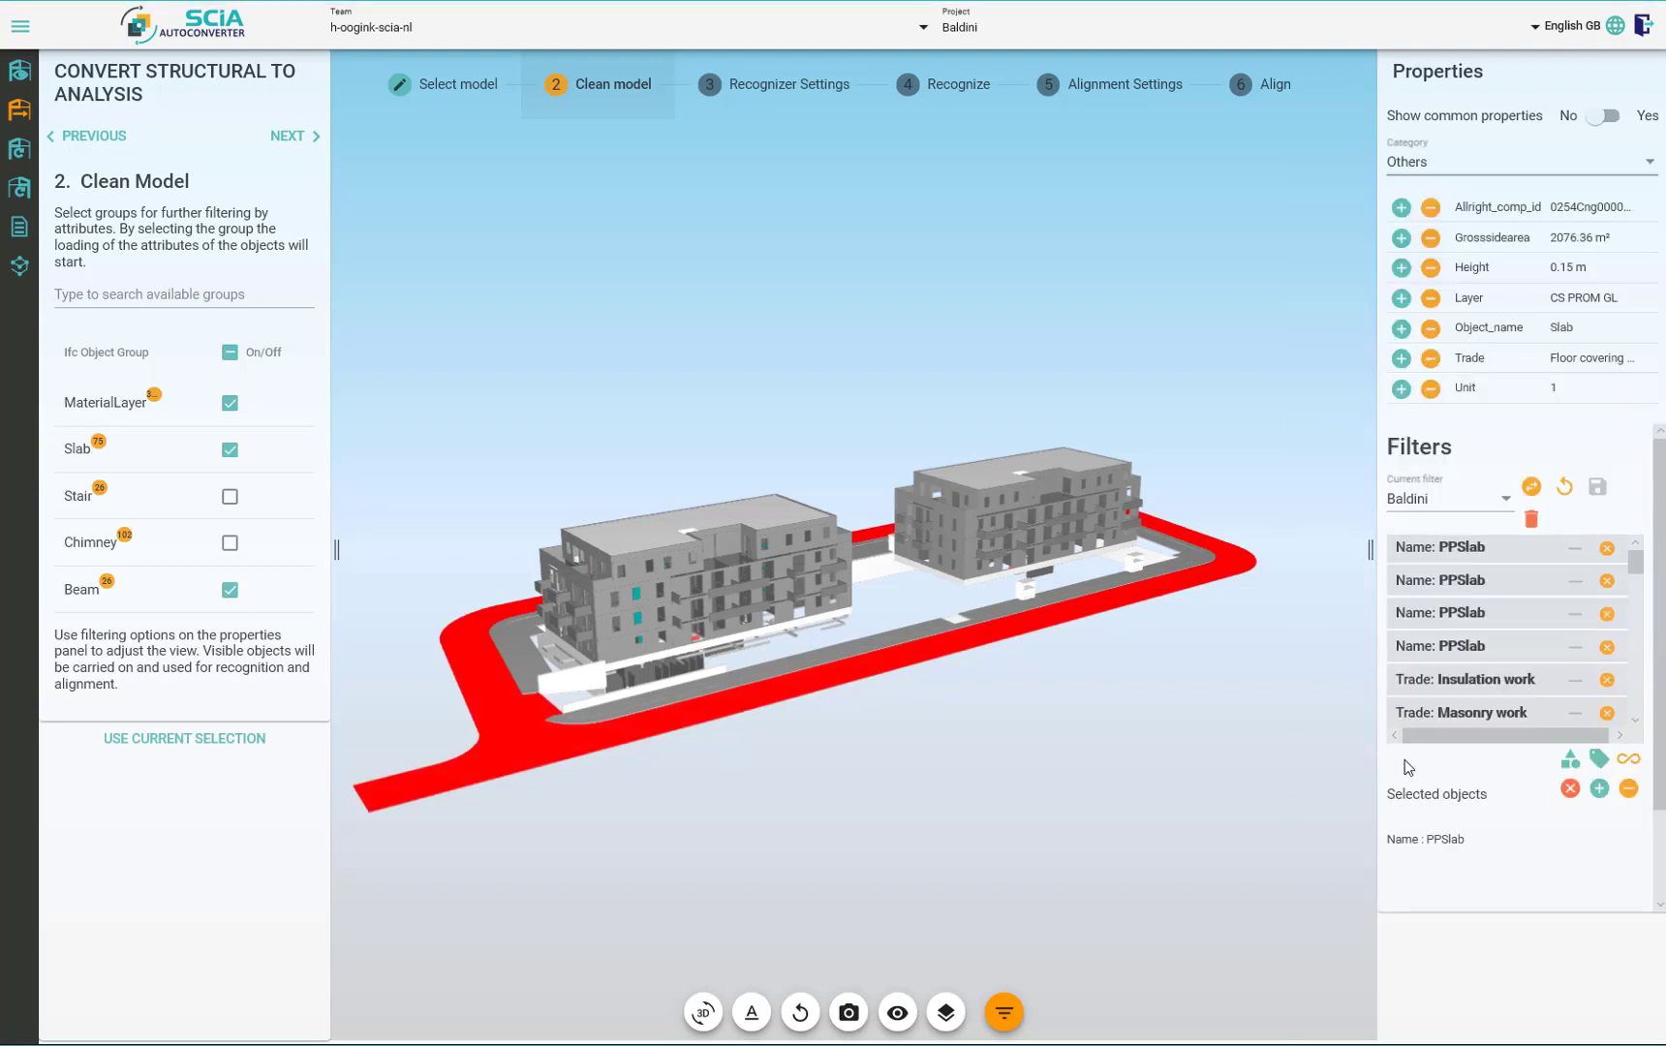
left_click(1568, 789)
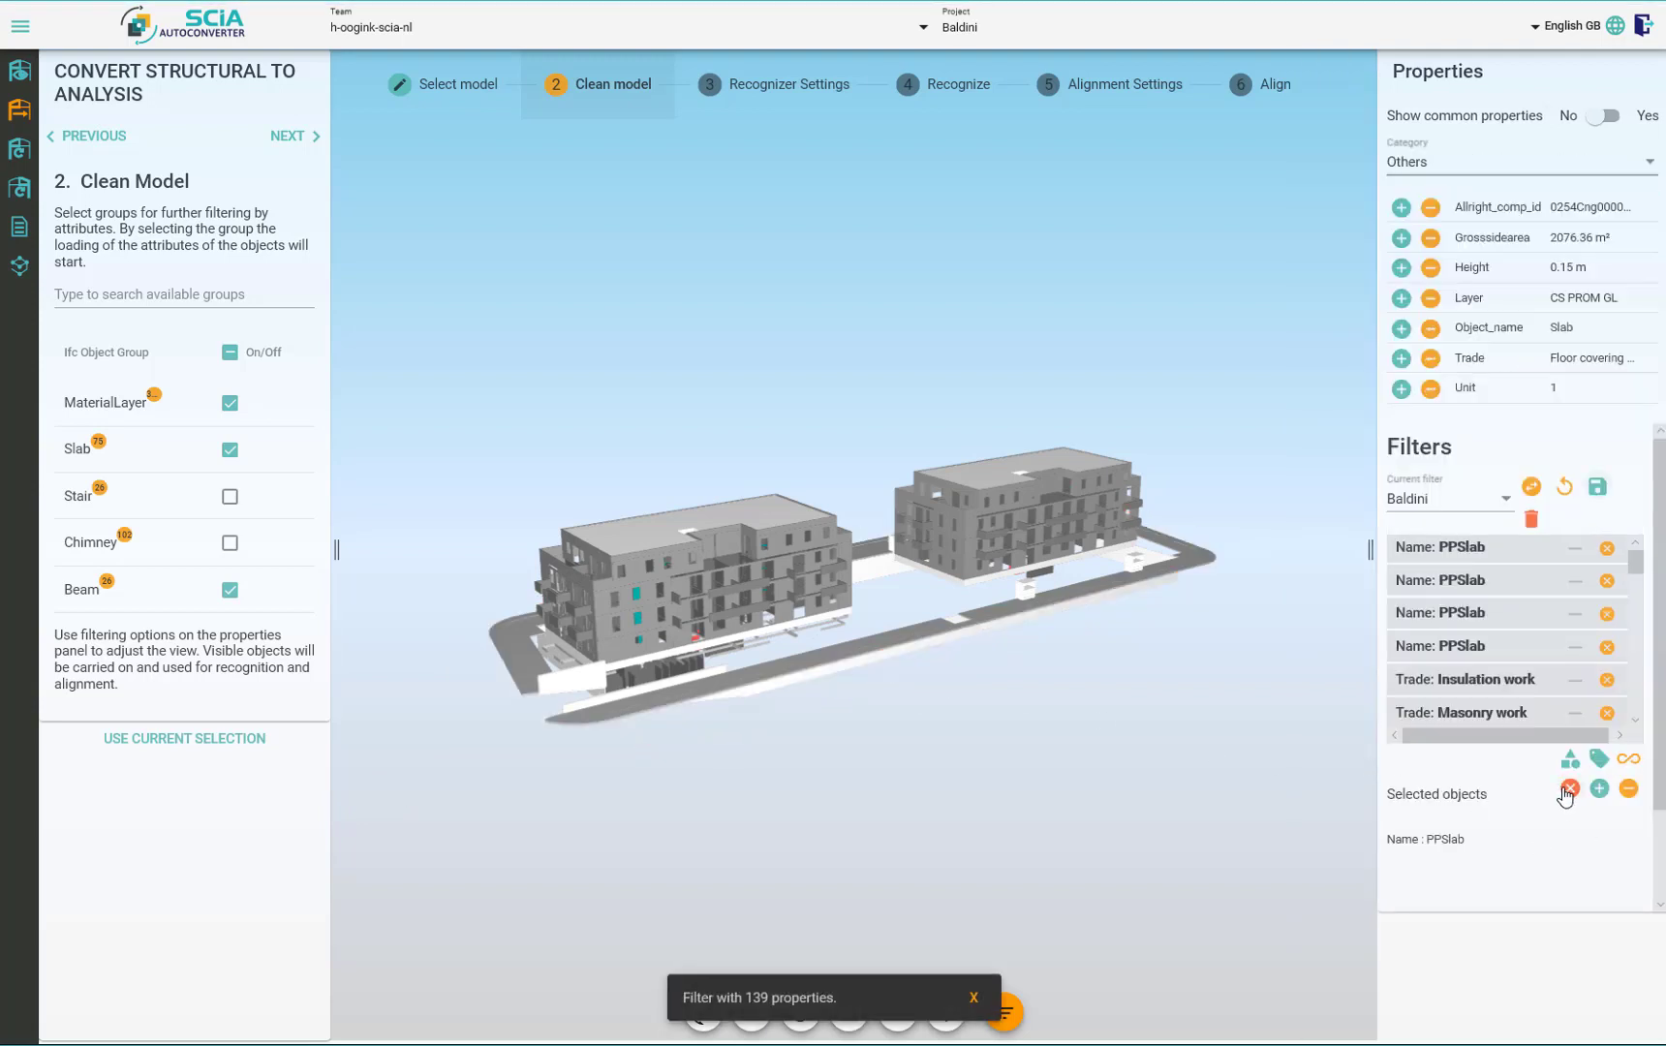
left_click(1531, 487)
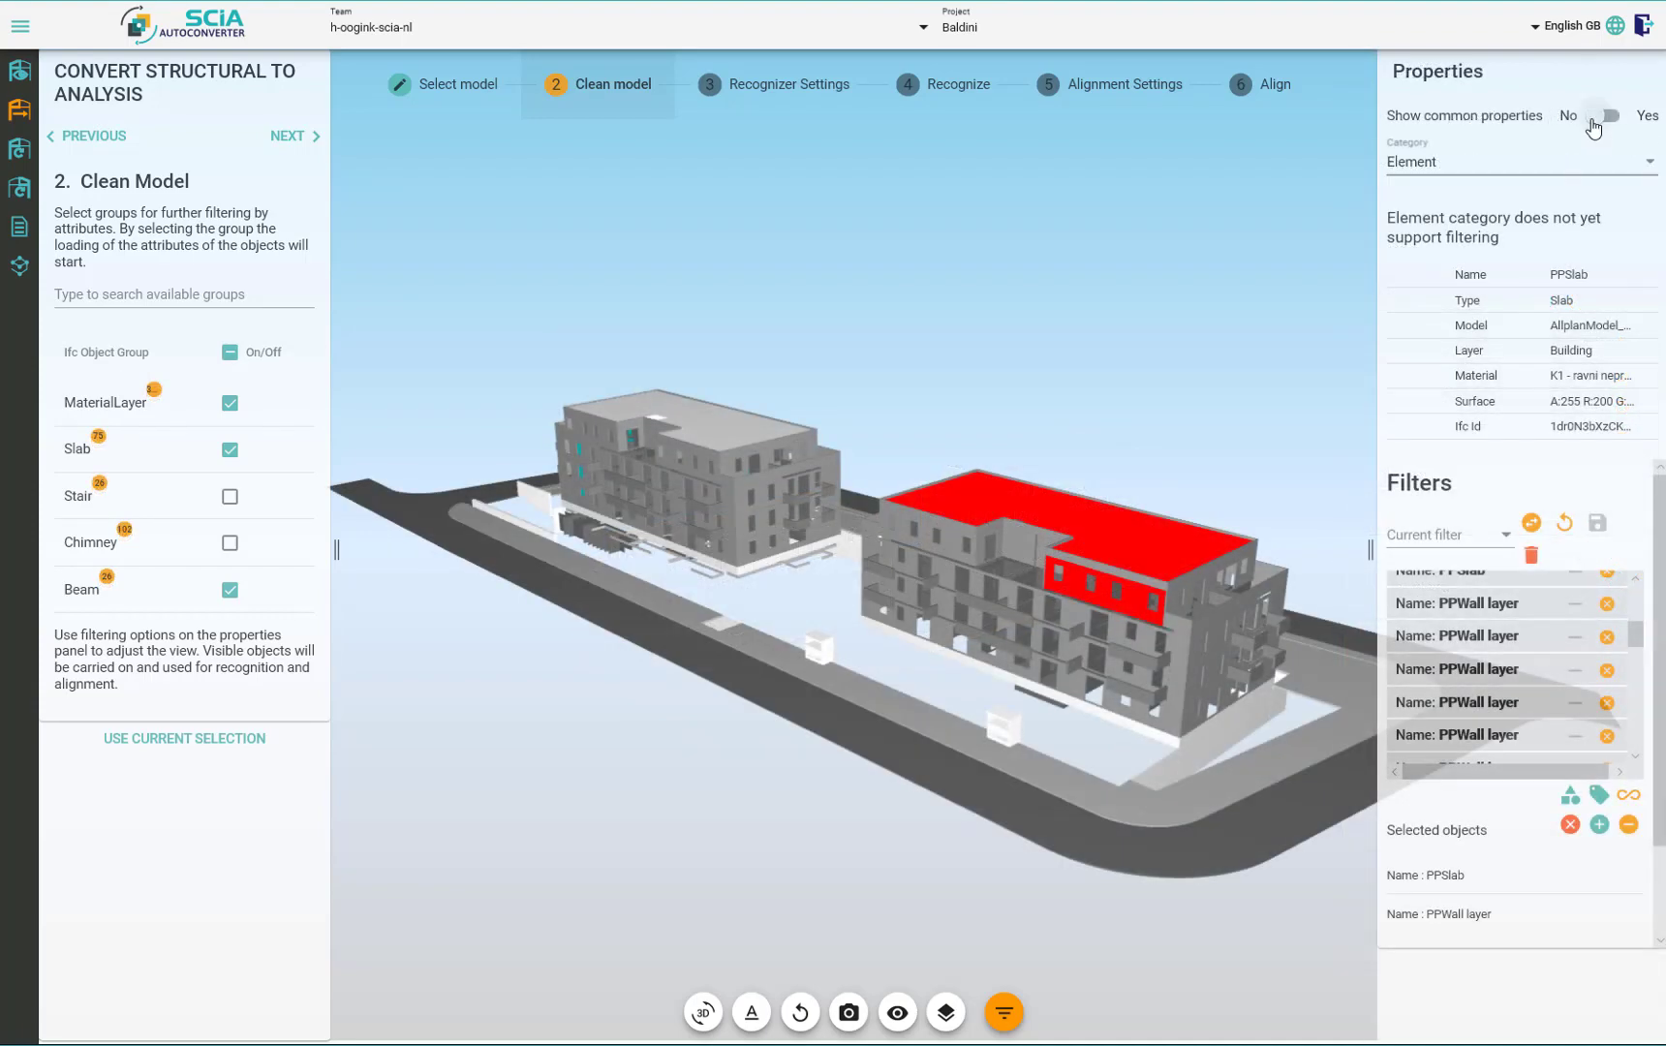
Step: Set Show common properties to Yes to list the shared PPSlab and PPWall properties
left_click(1600, 116)
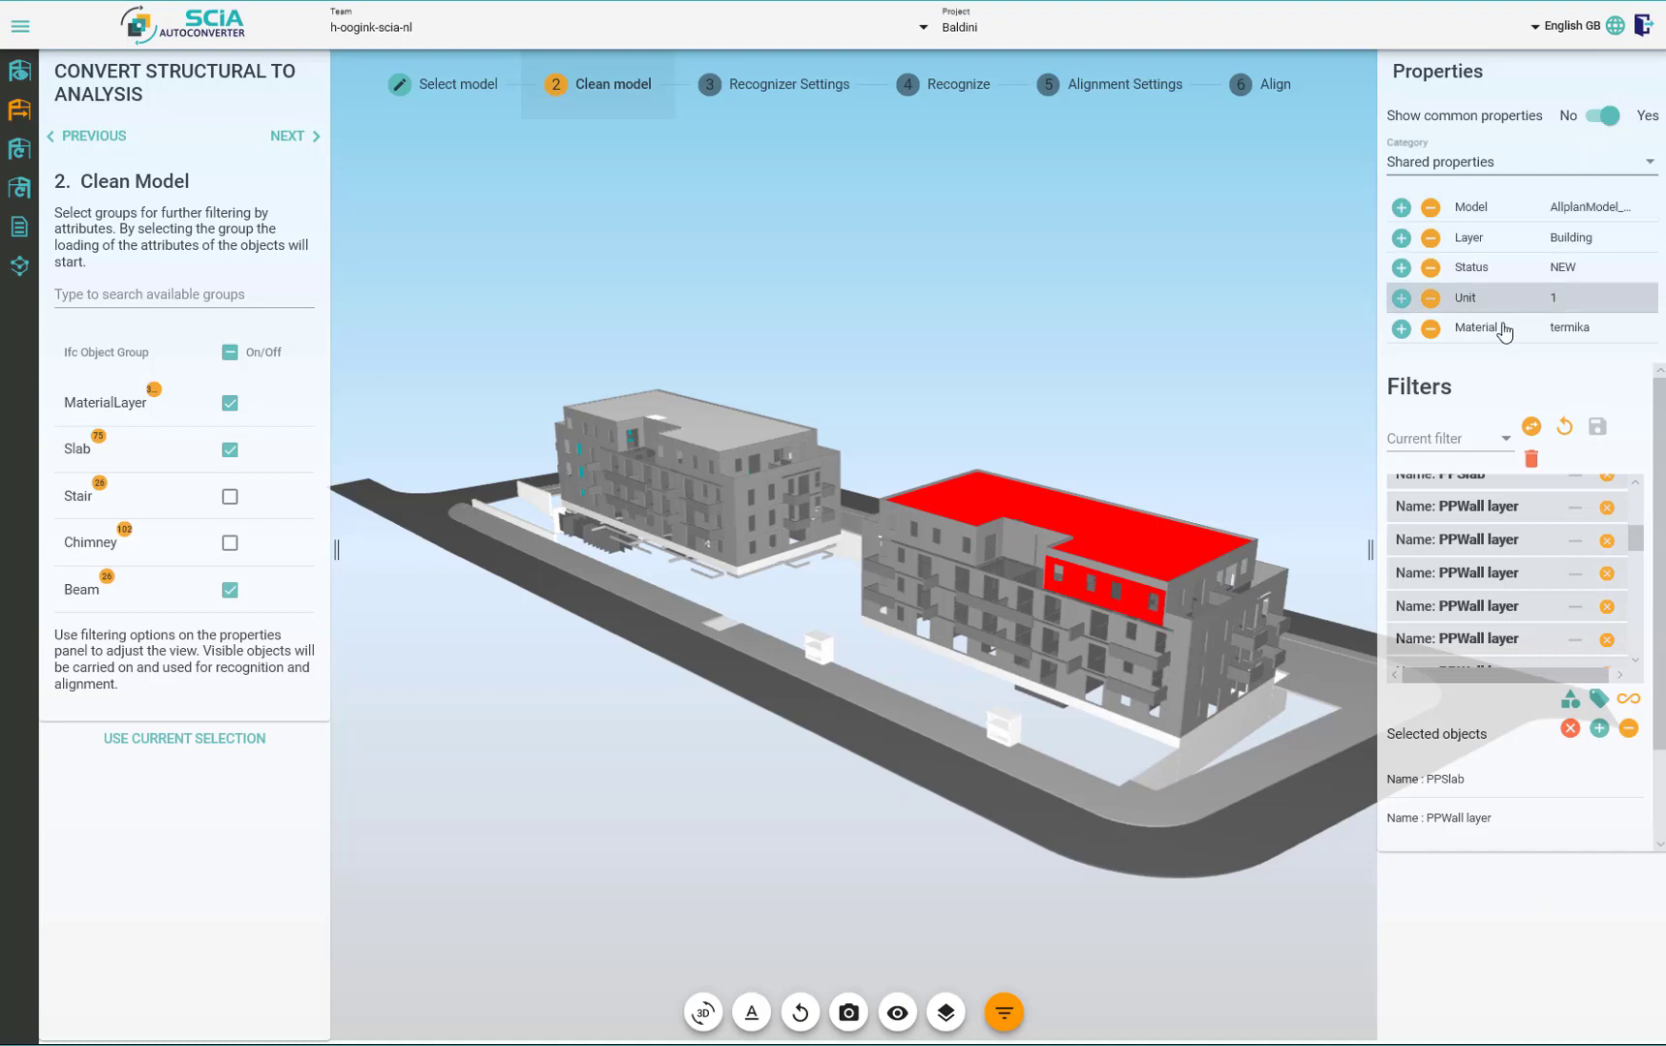